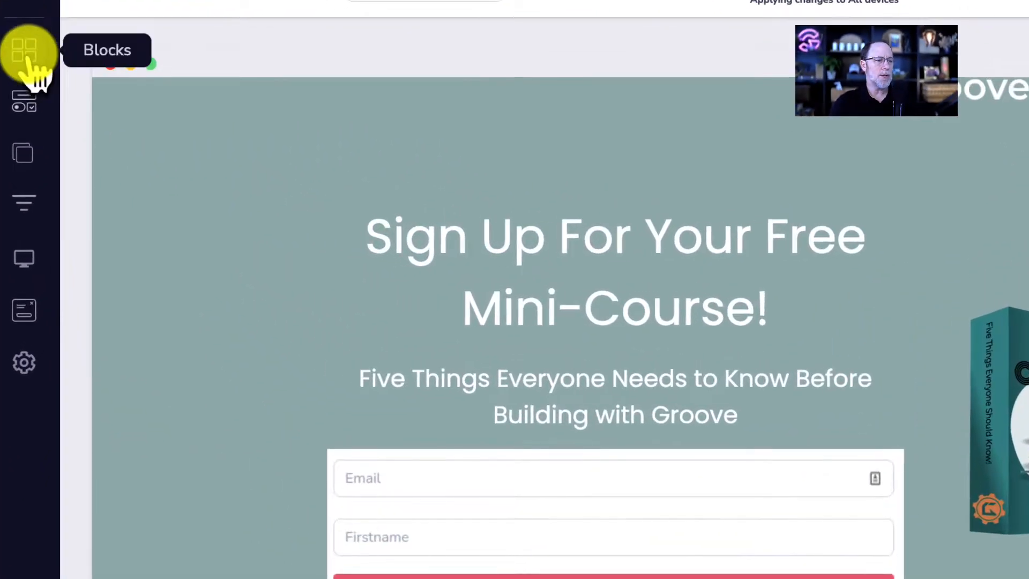
Step: Insert the first Video Spoiler Boxes block from the Direct Response blocks directly below the sign-up section
click(30, 51)
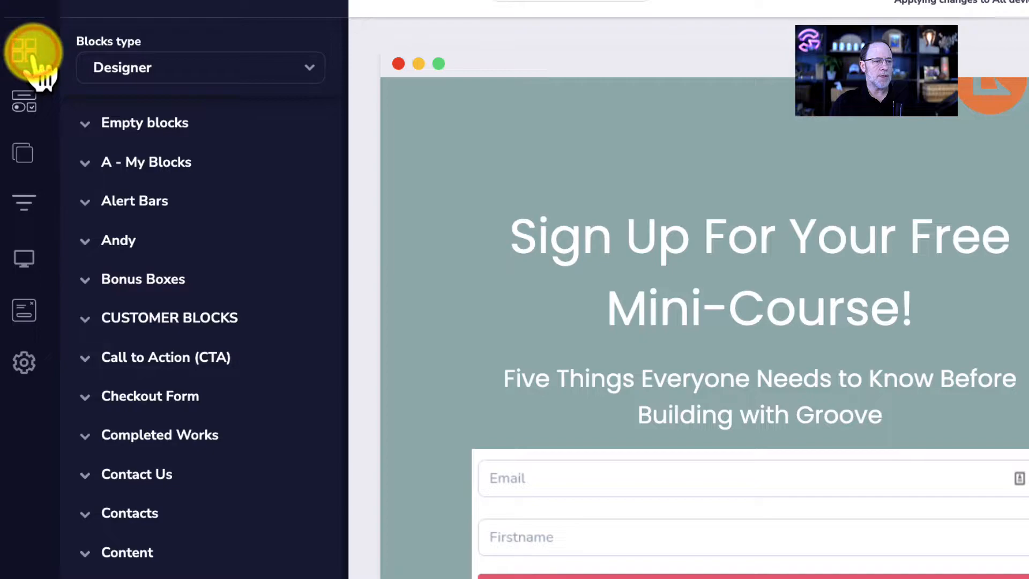
click(179, 64)
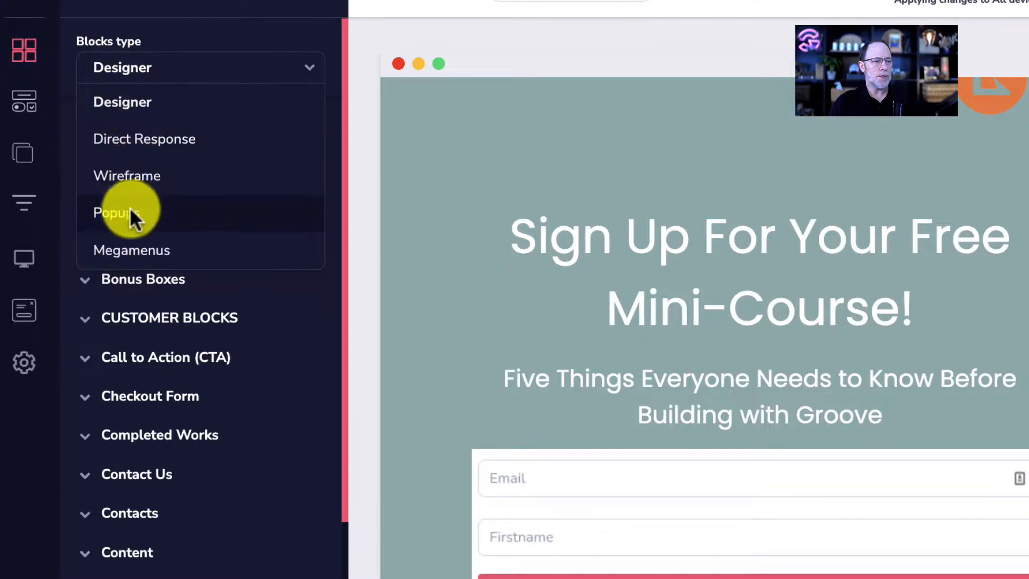
click(139, 143)
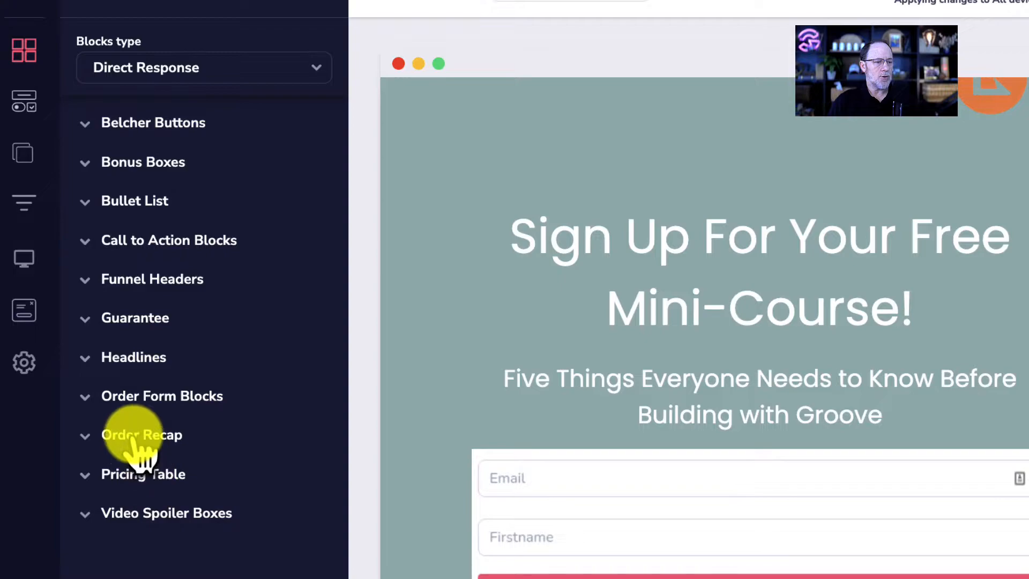
click(160, 515)
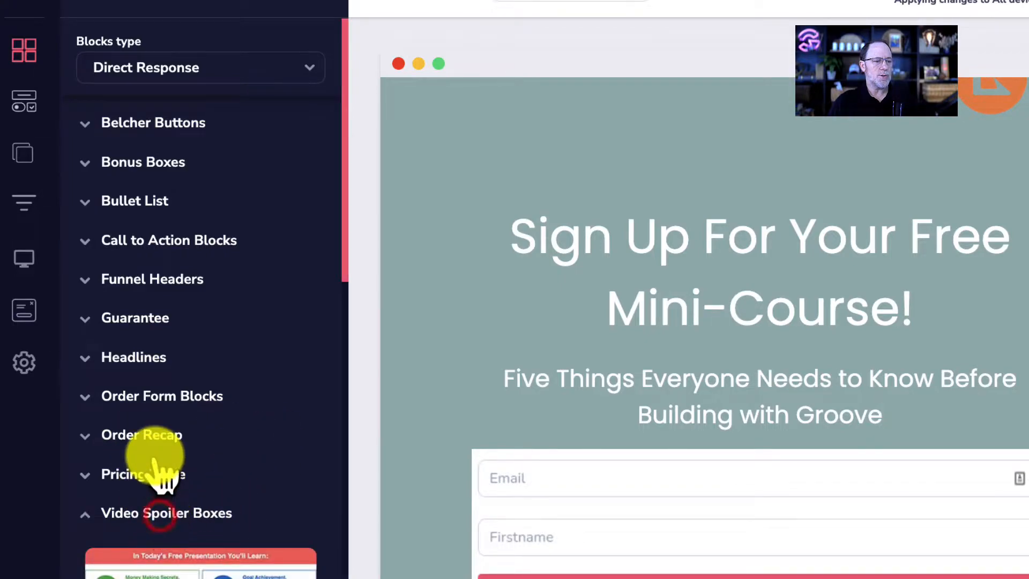
scroll(156, 454, down, 10)
scroll(156, 456, down, 8)
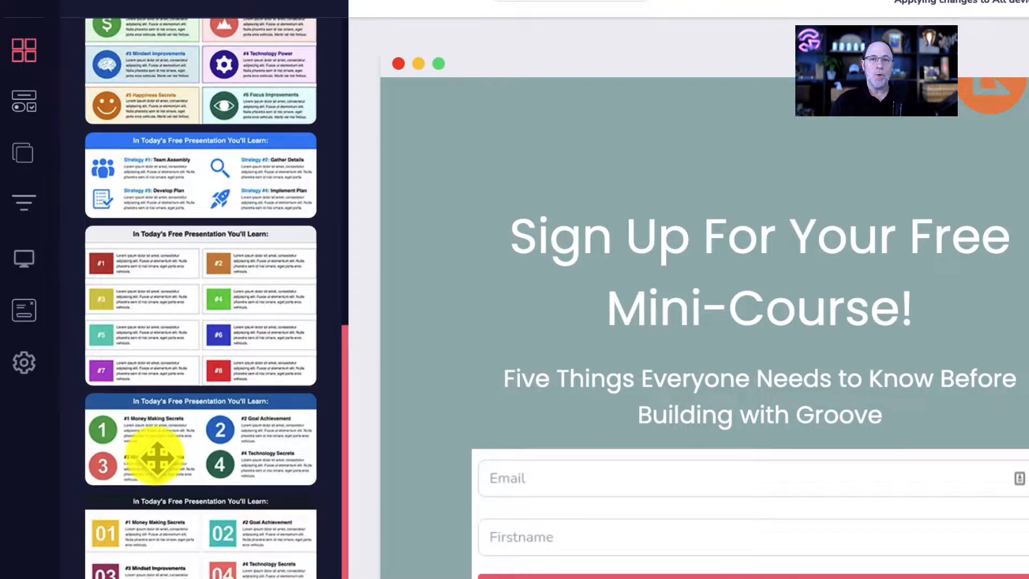
scroll(156, 458, up, 10)
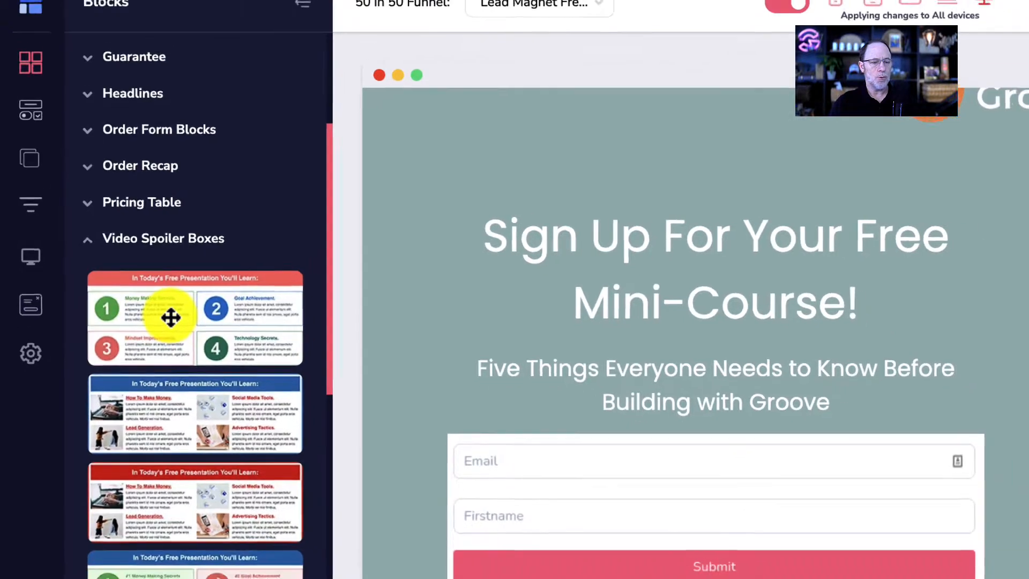
drag(171, 318, 745, 173)
drag(466, 198, 391, 426)
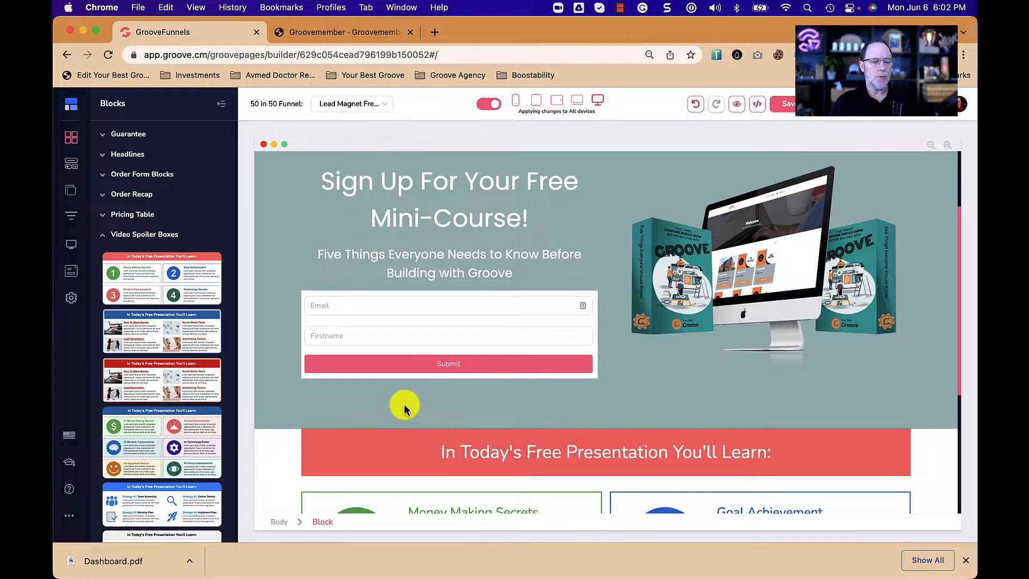
Step: Set the top and bottom padding of the new spoiler-box block to 50
scroll(402, 407, down, 5)
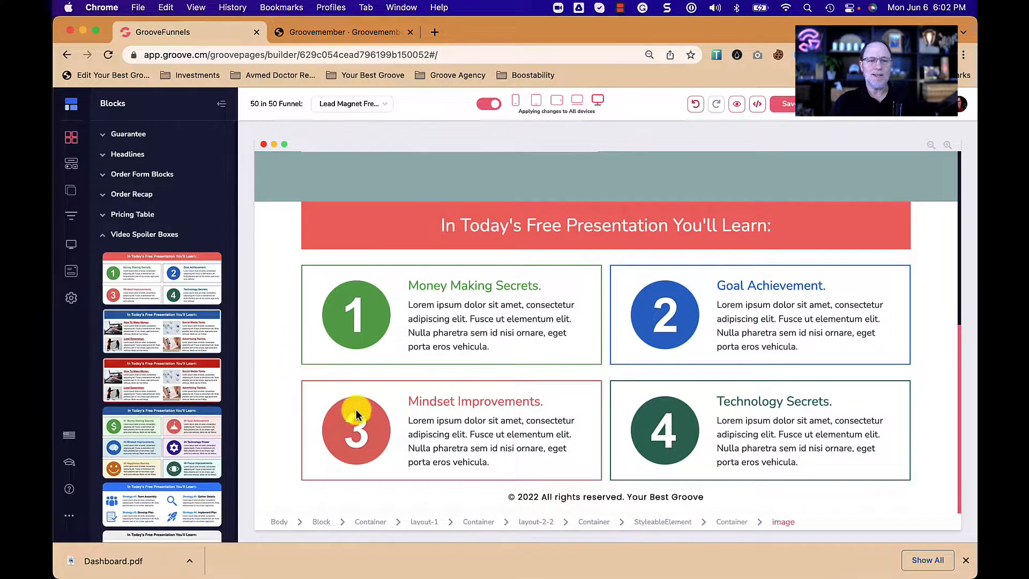
click(521, 428)
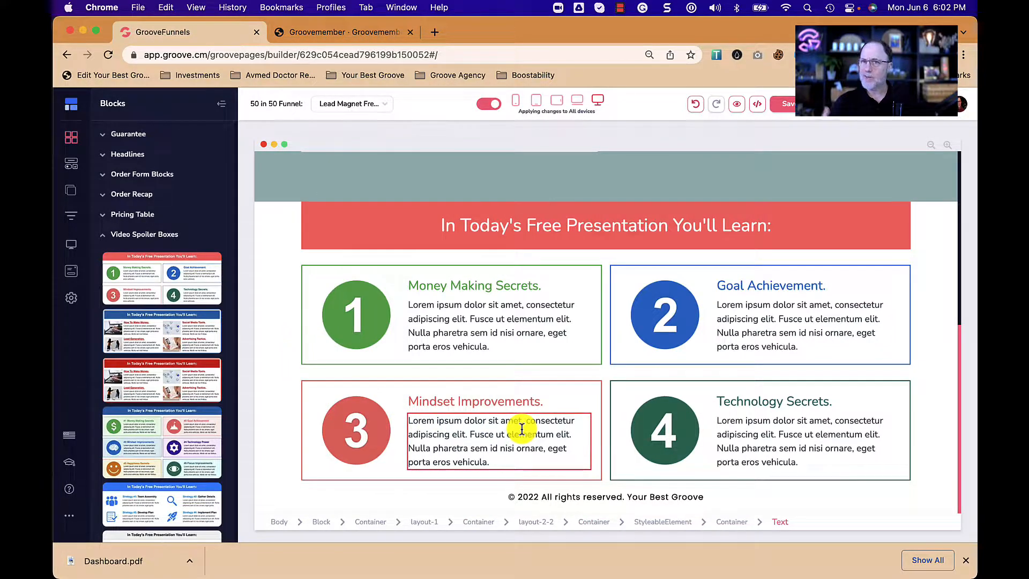
click(269, 399)
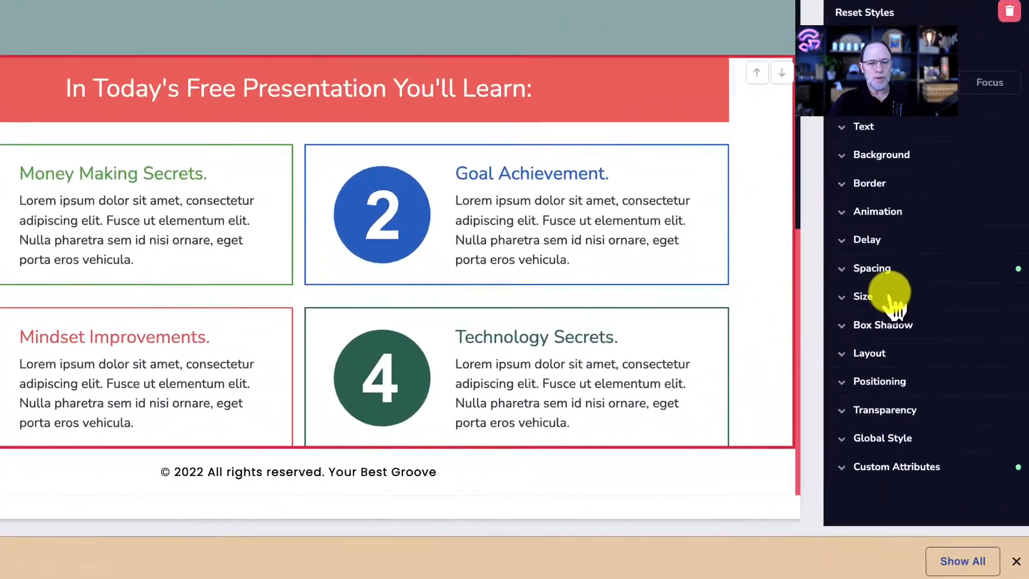
click(867, 348)
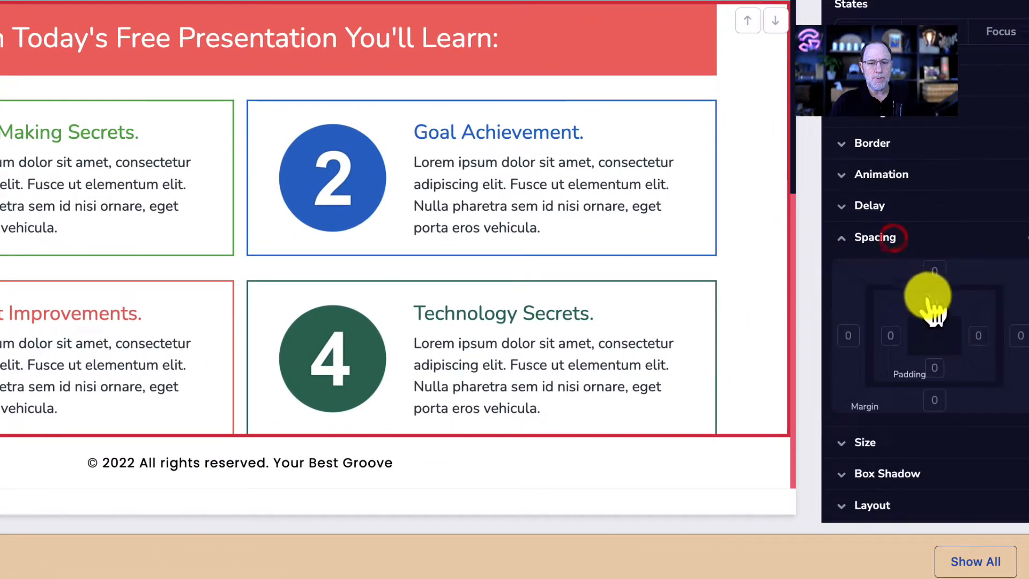
click(935, 367)
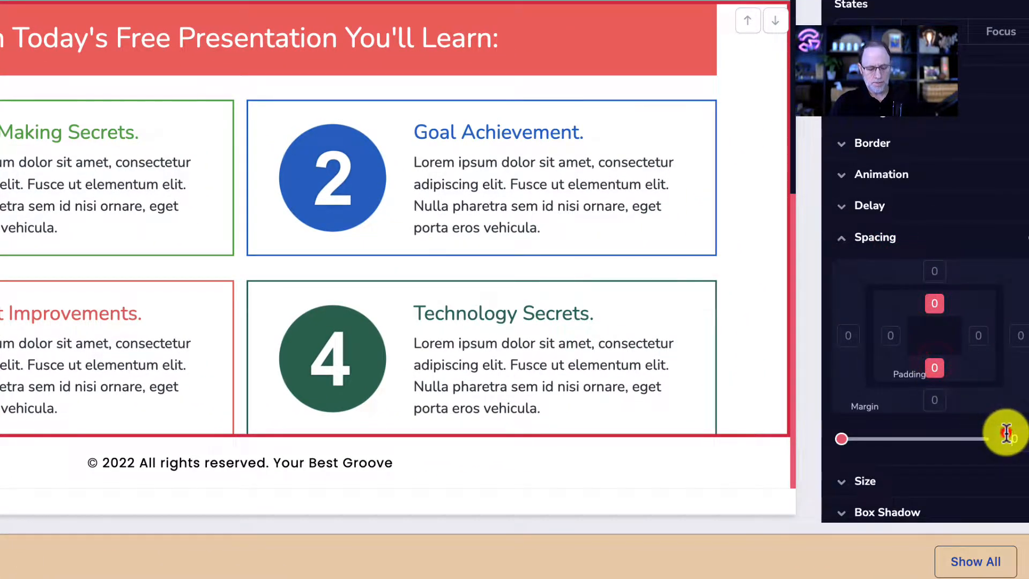
click(1006, 434)
text(5)
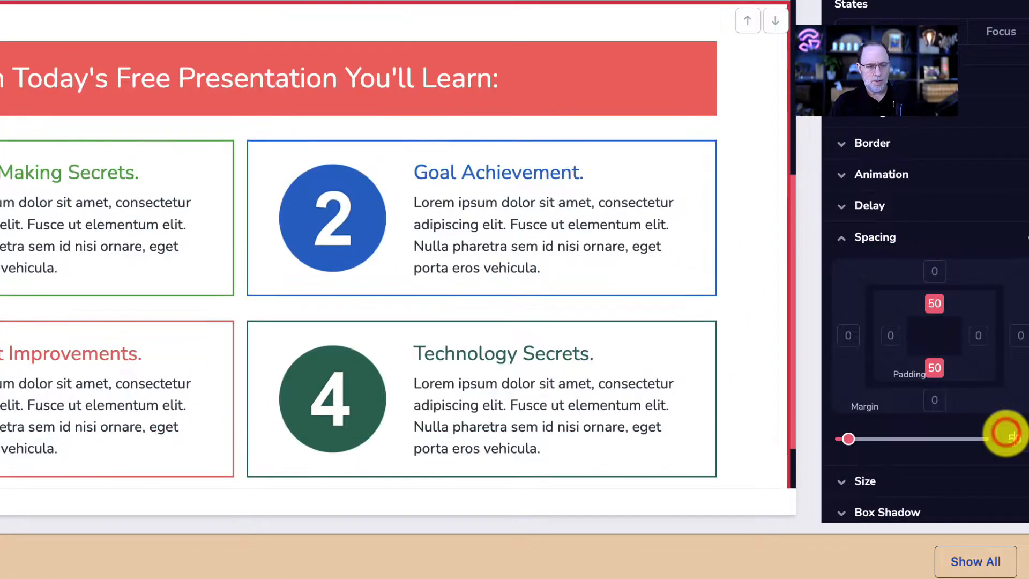
Step: Reword the red banner heading to "In This Free Mini-Course You'll Learn:"
click(678, 107)
click(349, 75)
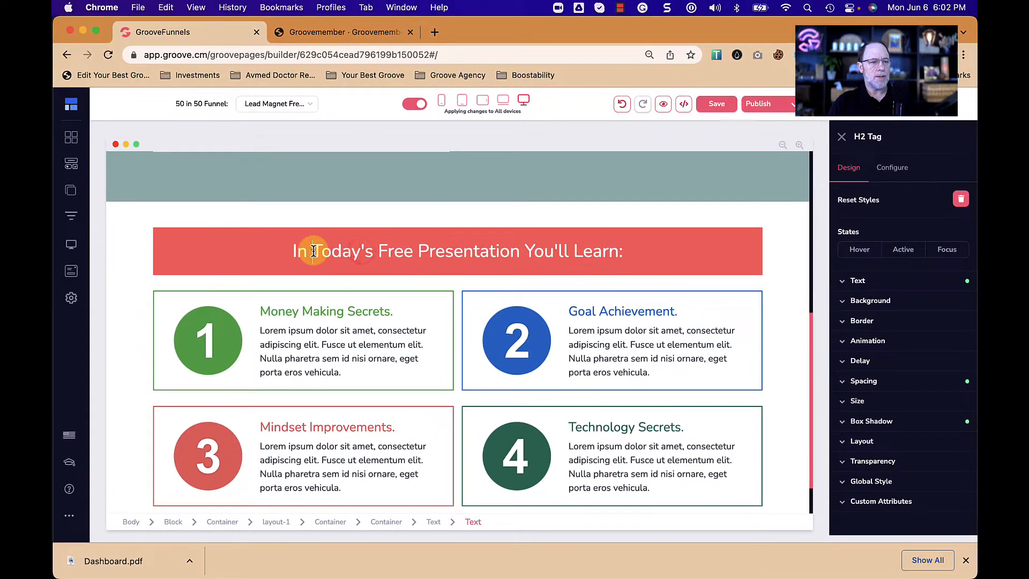
drag(313, 250, 519, 253)
text(This Fre)
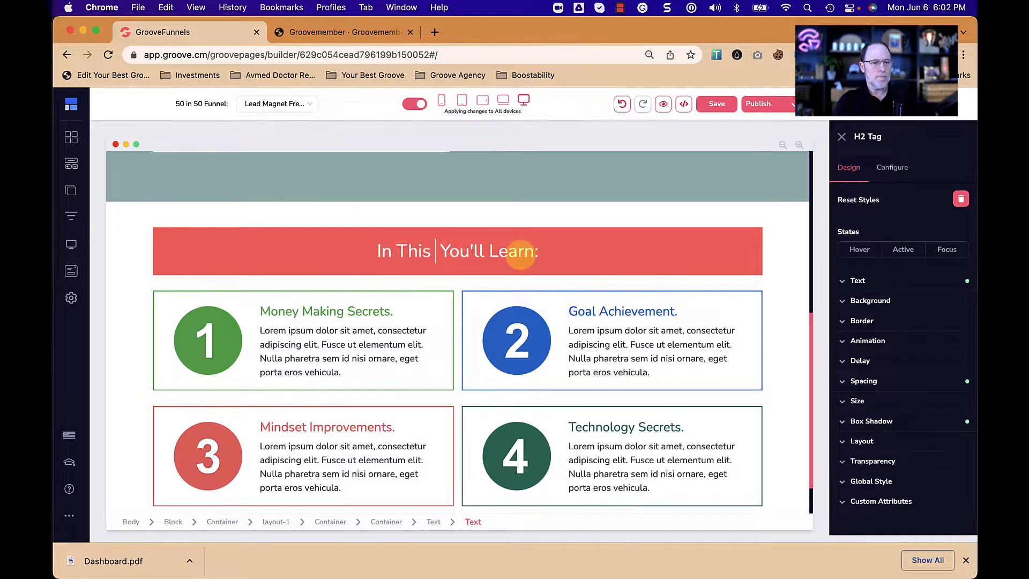
text(e Mini-Course)
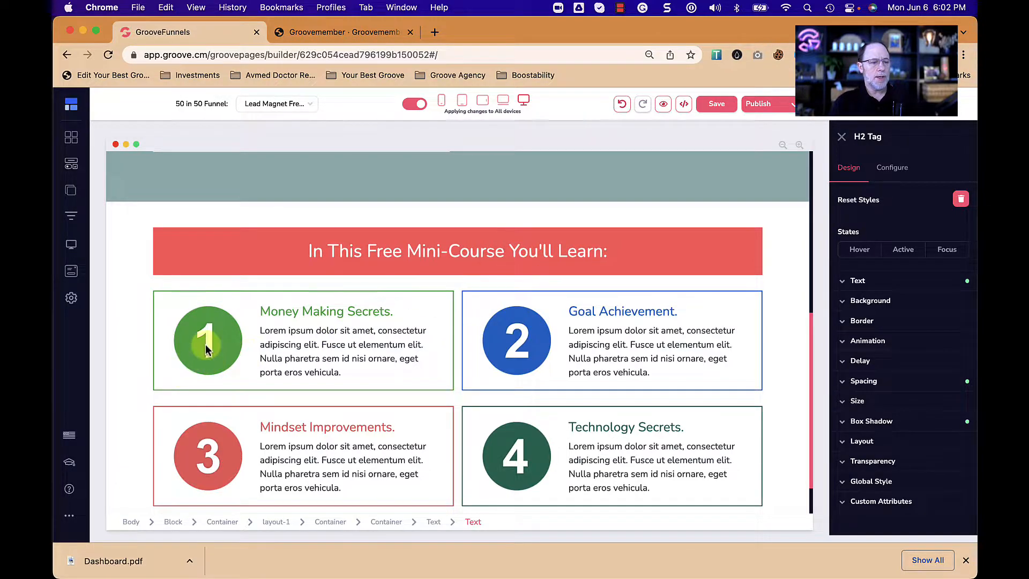
click(216, 369)
click(507, 369)
click(543, 473)
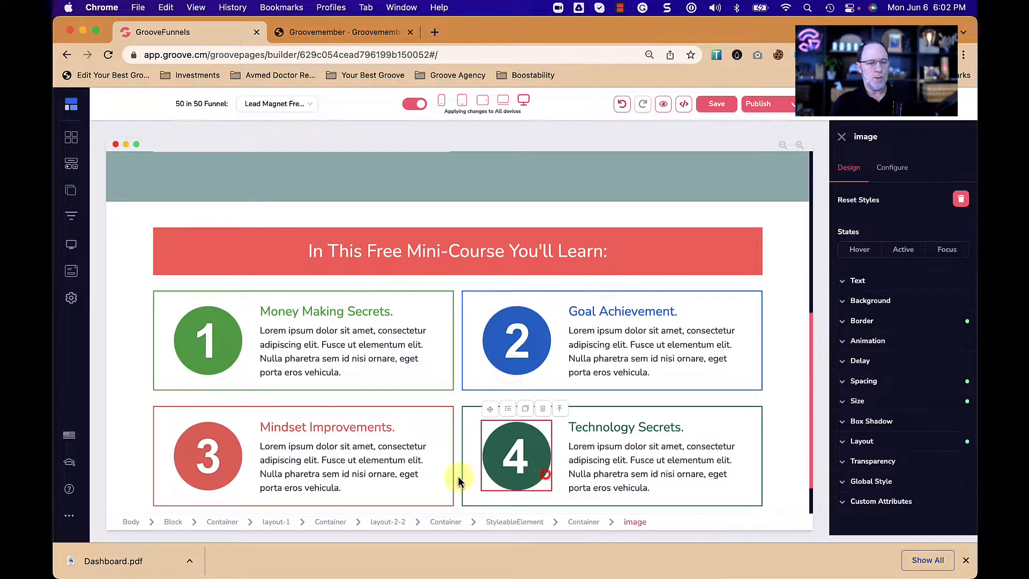
click(220, 481)
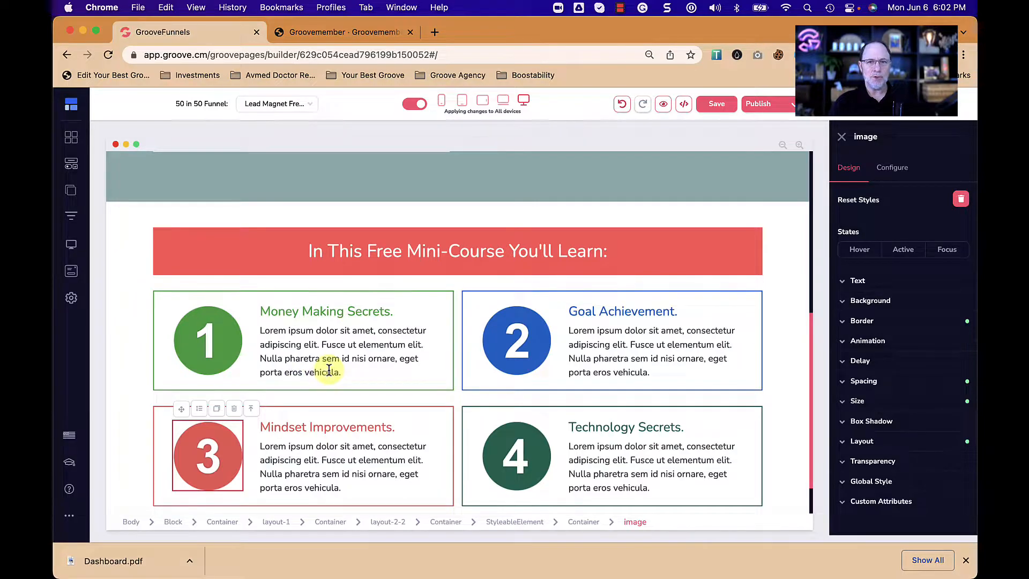
Step: Retitle box 1 as "STRUCTURE" and box 2 as "BREADCRUMBS"
double_click(318, 311)
key(super+Tab)
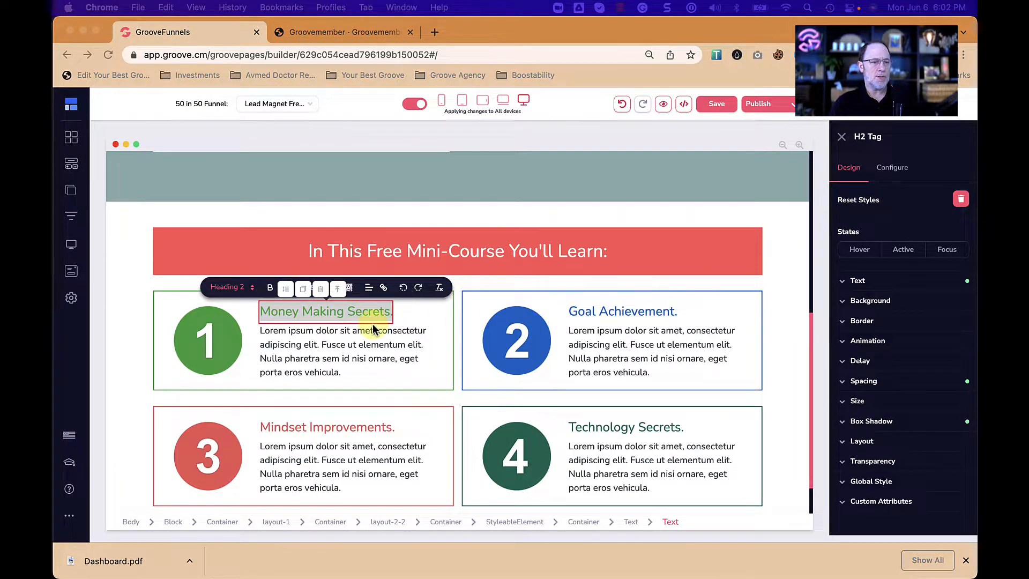
key(super+Tab)
text(STRUCTURE)
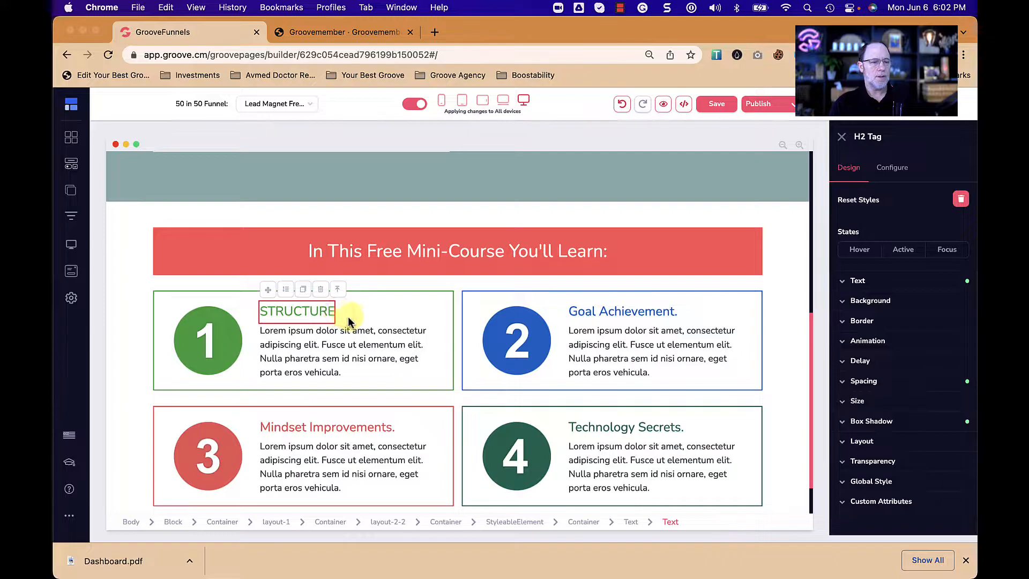
click(592, 306)
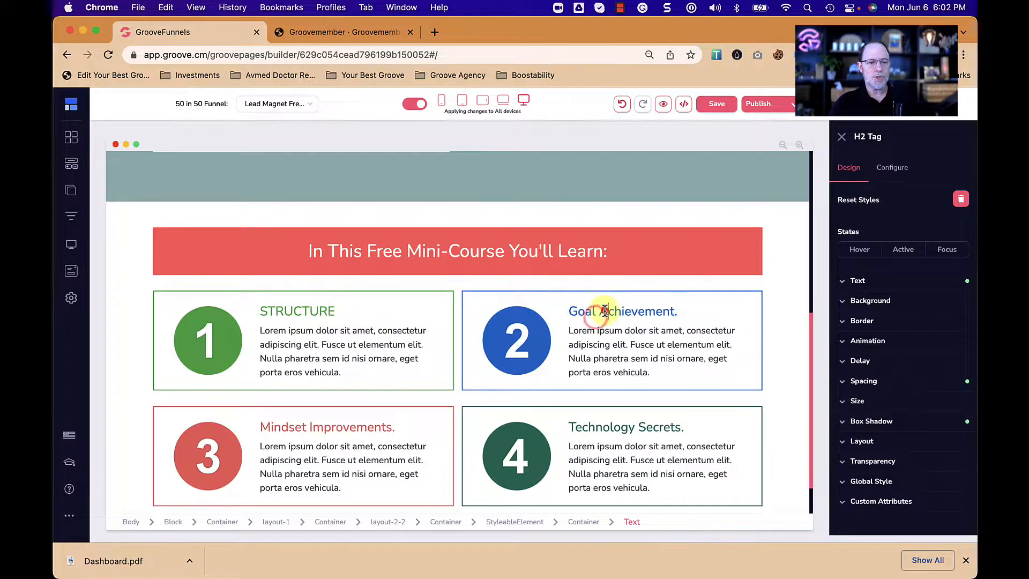
double_click(605, 311)
text(BREADCRUMBS)
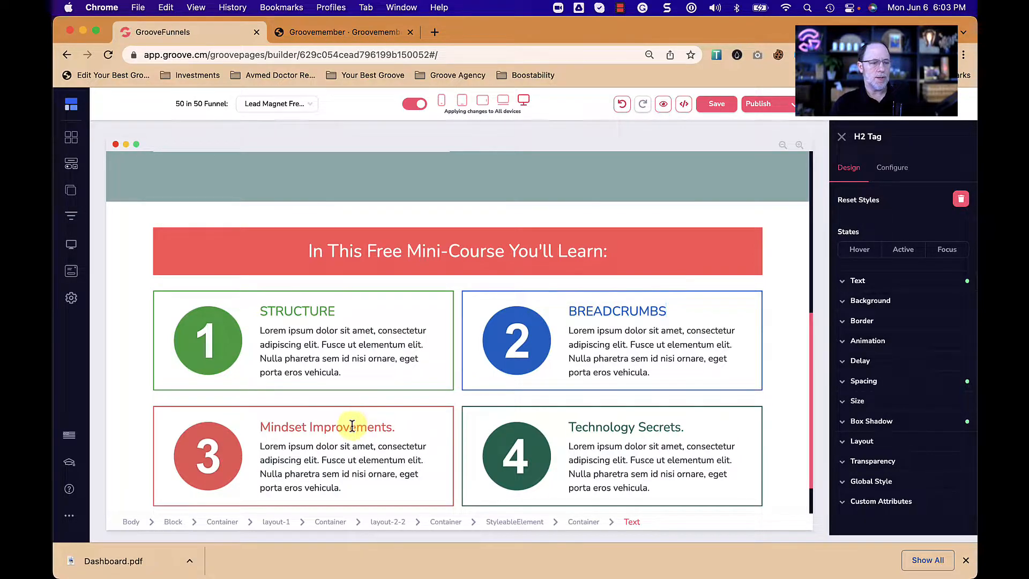
Step: Retitle box 3 as "SETTINGS" and box 4 as "DOMAINS"
click(352, 425)
double_click(348, 426)
text(SETTINGS)
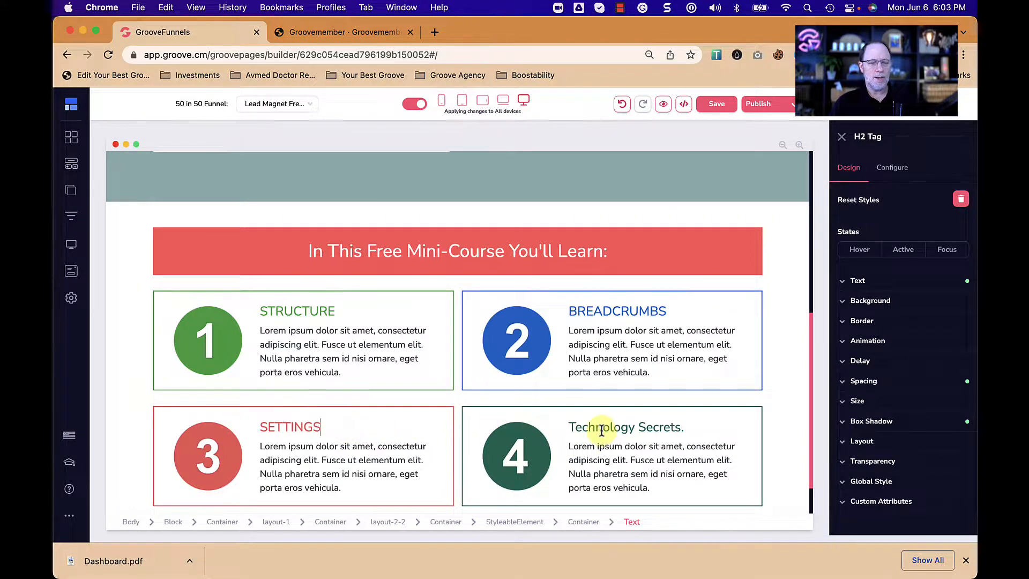
click(601, 429)
double_click(601, 428)
text(DOMAINS)
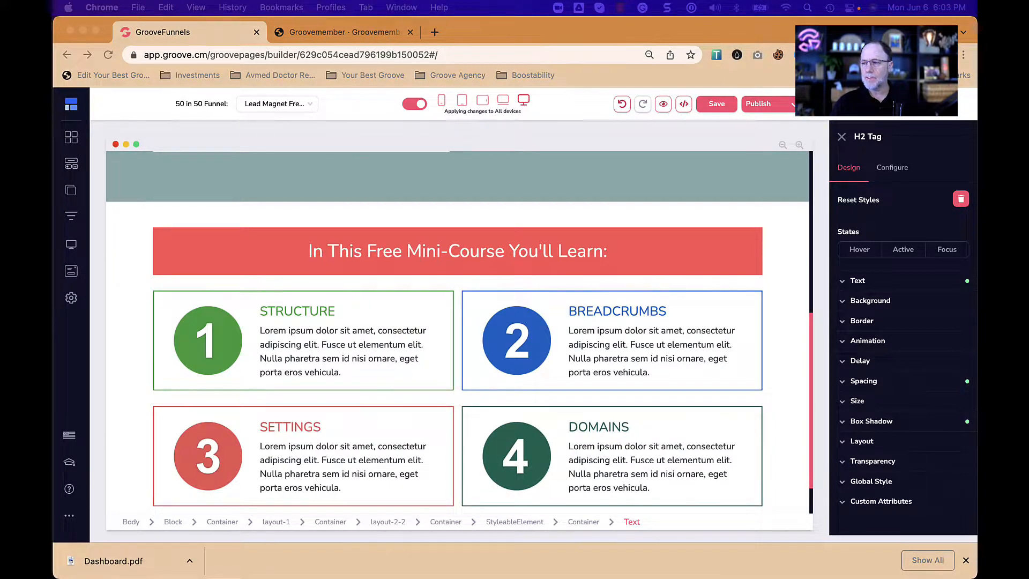
Step: Replace the STRUCTURE description with copy starting "When you want to build a site" and the BREADCRUMBS one with "Knowing exactly which element or piece"
double_click(294, 354)
text(When you want to build a site and note need to go back and re-do it, you need to understand the structure which forms every detail on every page.)
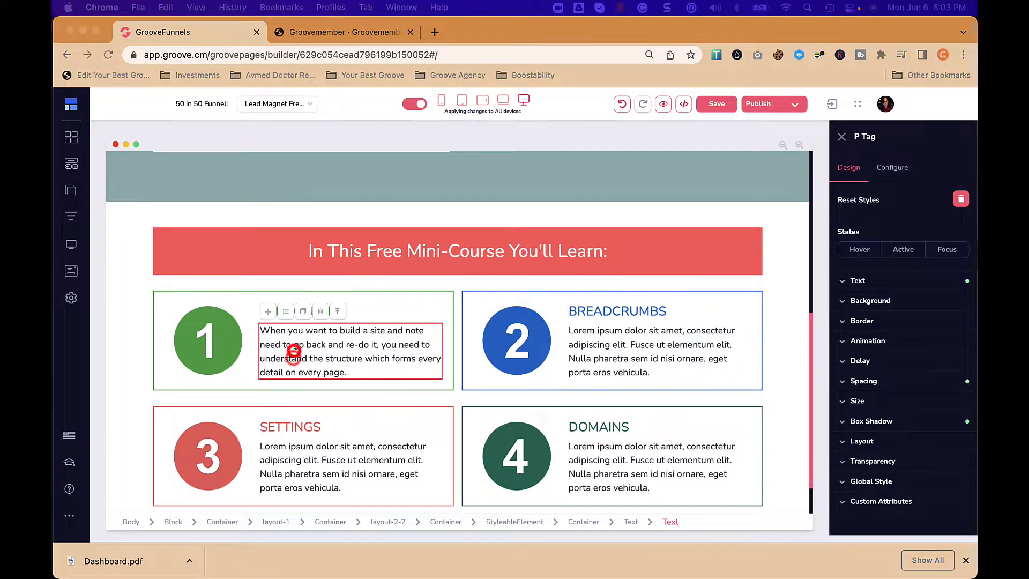
double_click(619, 352)
text(Knowing exactly which element or piece of the page you are editing is critical. Learn how to use the "breadcrumbs" to make sure you know where you are in the Structure.)
Step: Replace the SETTINGS description with copy starting "Settings will control key elements" and the DOMAINS one with "How do you add your own domain to Groove?"
double_click(342, 469)
text(Settings will control key elements of your account, sites and pages. Learn where each of these resides so that you can build intelligently.)
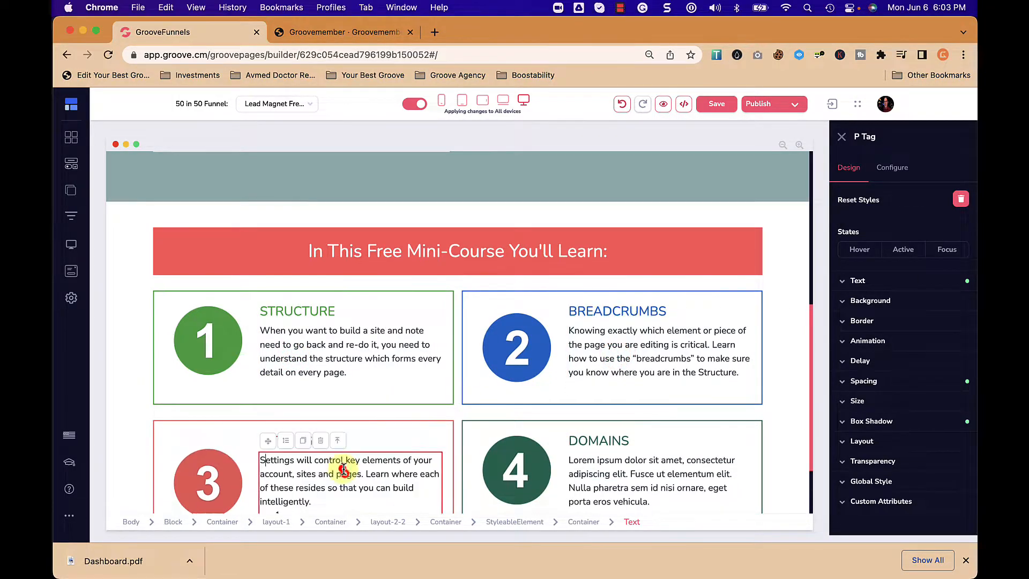
scroll(375, 428, down, 3)
click(396, 427)
double_click(654, 397)
text(How do you add your own domain to Groove? How do you make sure your email will work? What if you use Godaddy, Namecheap ...)
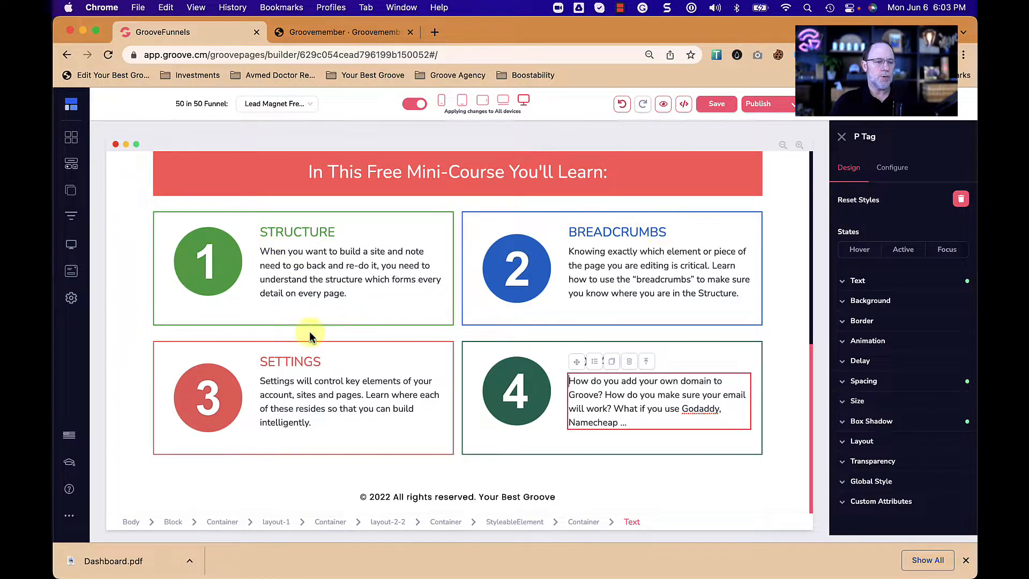
click(515, 426)
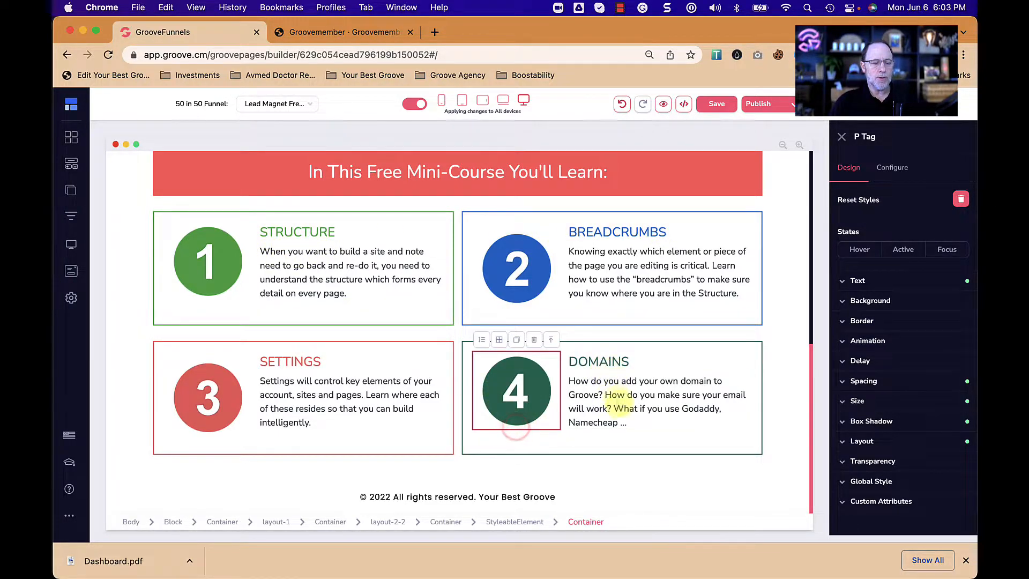
scroll(618, 404, up, 3)
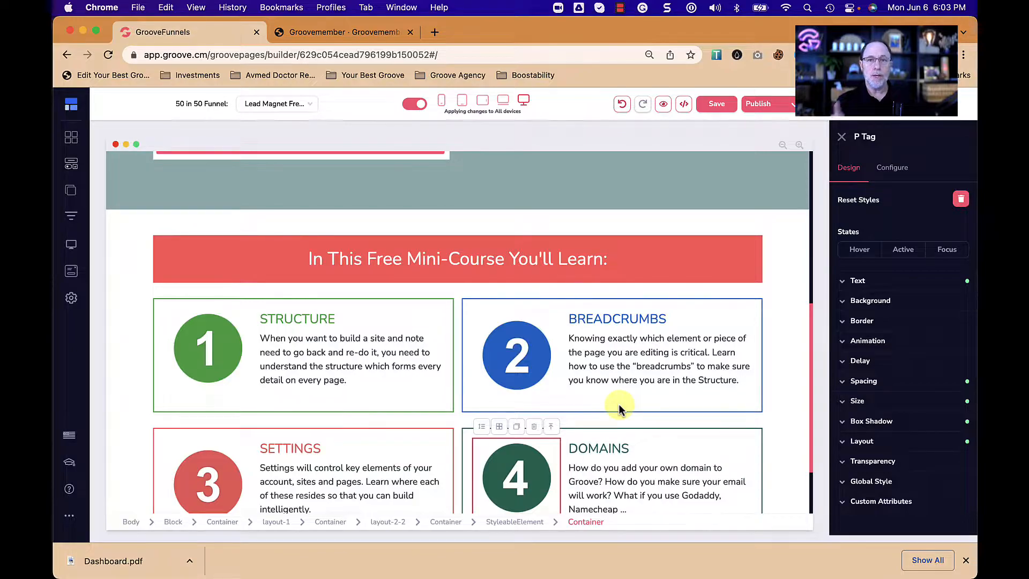
scroll(602, 394, down, 3)
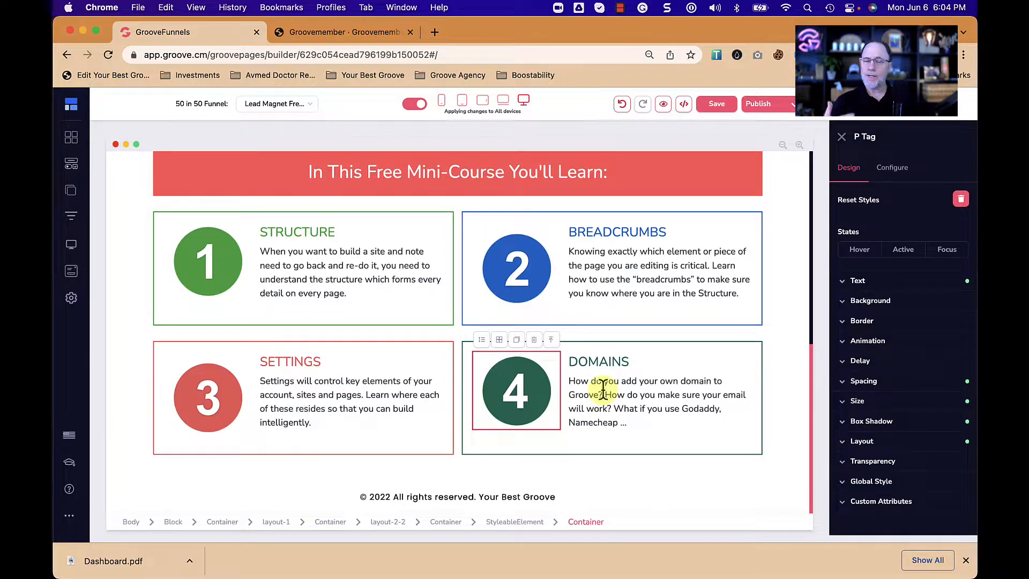
scroll(602, 387, up, 10)
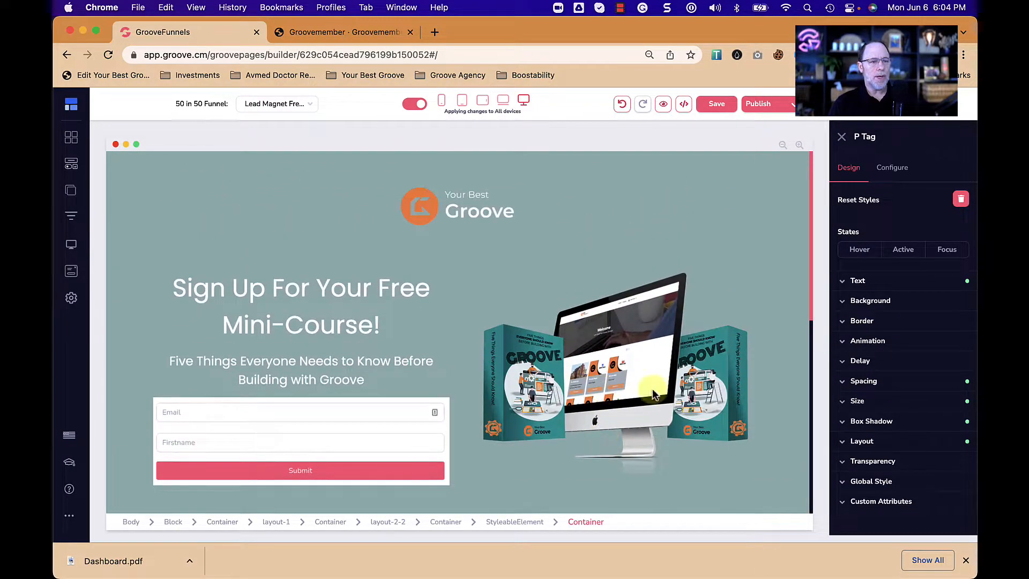
scroll(485, 349, down, 5)
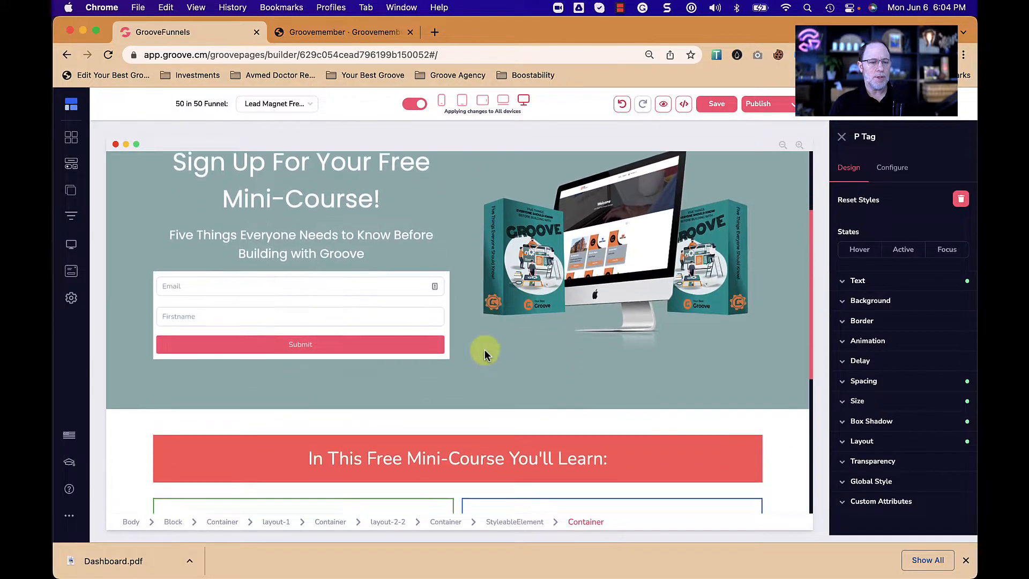
scroll(422, 351, up, 3)
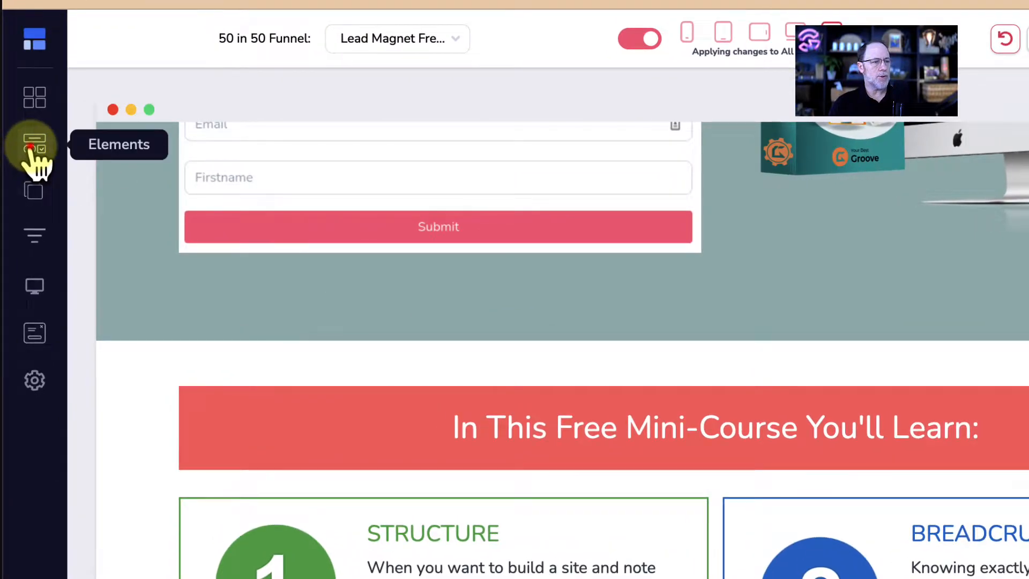
Step: Add a Video Player below the opt-in form, above the "In This Free Mini-Course You'll Learn:" section, and select it
click(32, 146)
scroll(148, 418, down, 10)
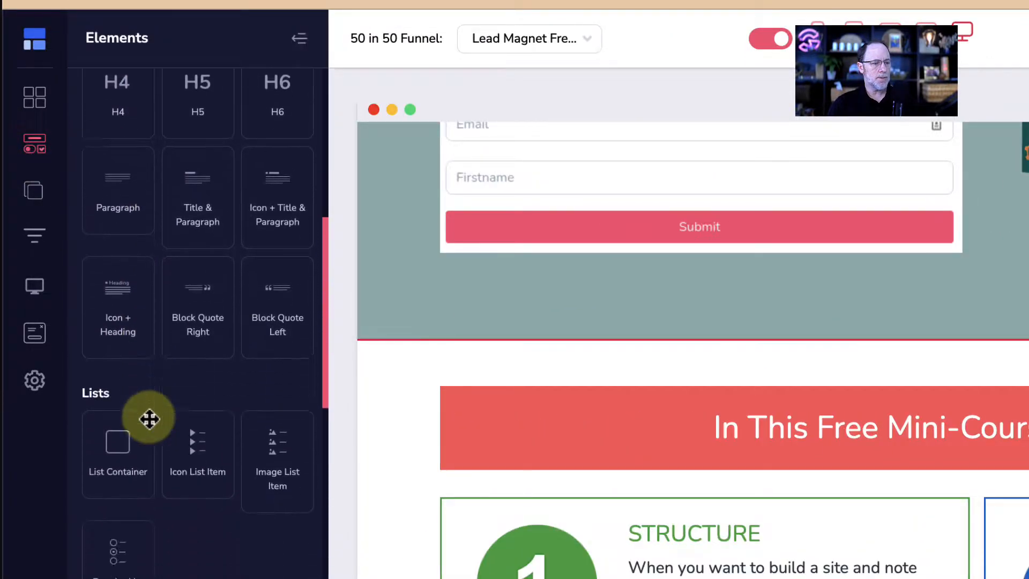
scroll(149, 418, down, 9)
scroll(149, 419, down, 2)
drag(198, 431, 820, 461)
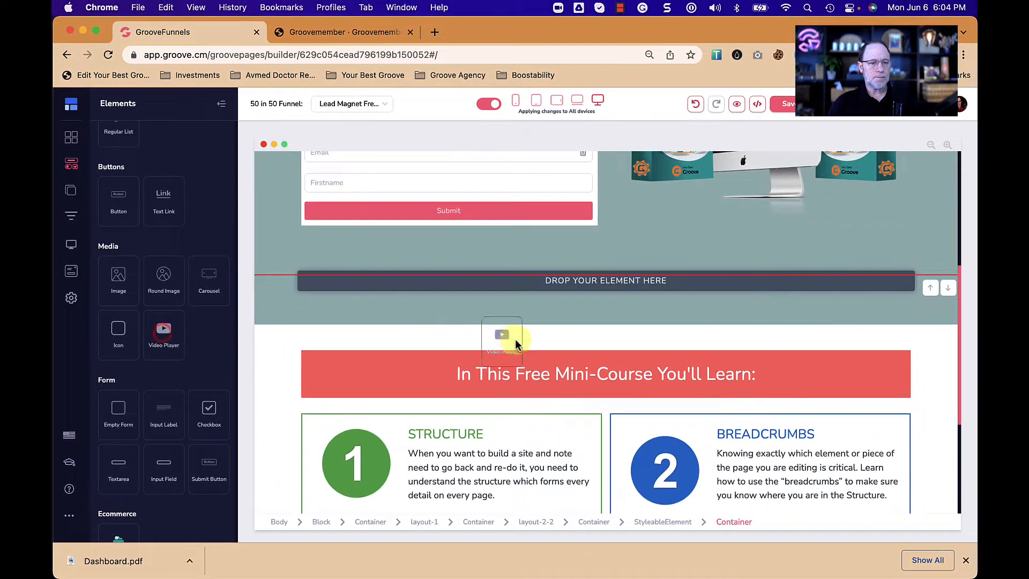
drag(516, 343, 621, 282)
scroll(525, 329, down, 2)
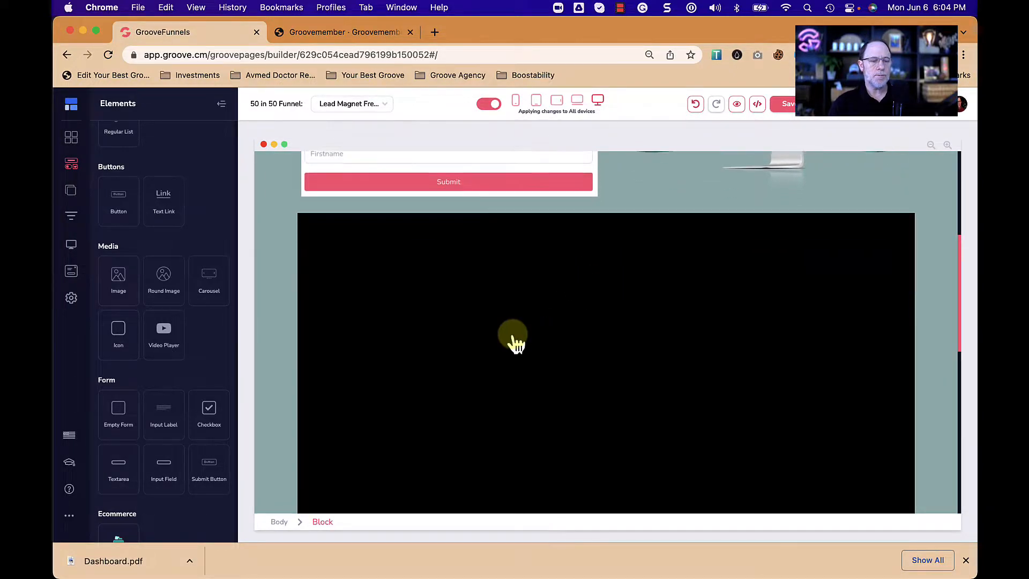
scroll(512, 336, down, 2)
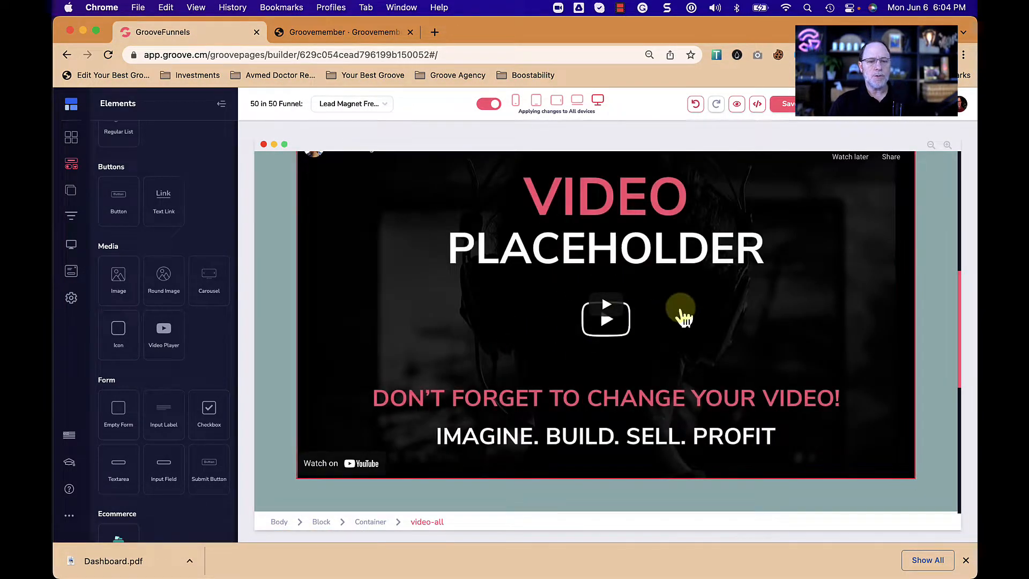
click(684, 316)
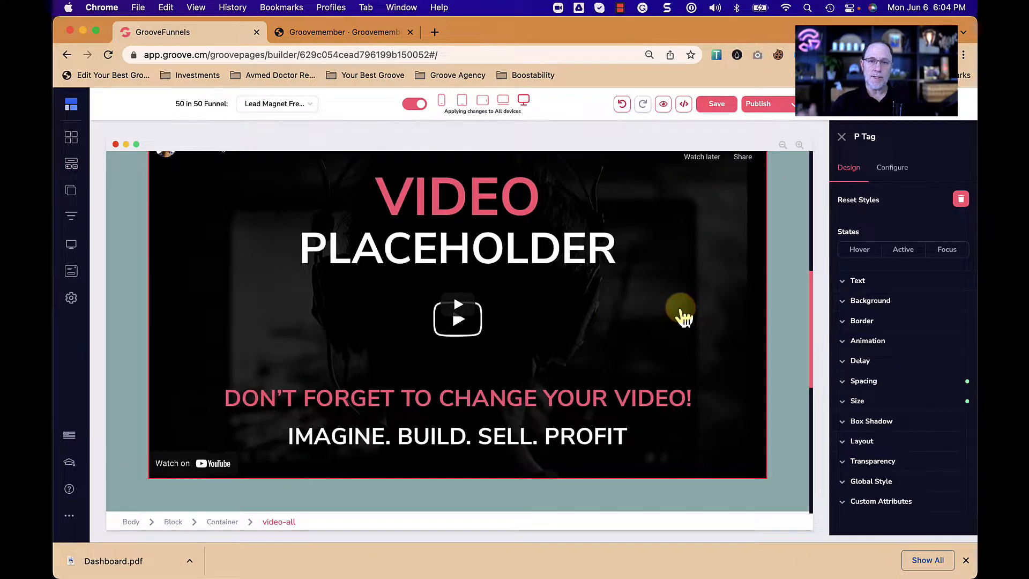
Step: Add a Button element directly above the opt-in form, under the "Five Things Everyone Needs to Know" subheading
scroll(681, 313, up, 3)
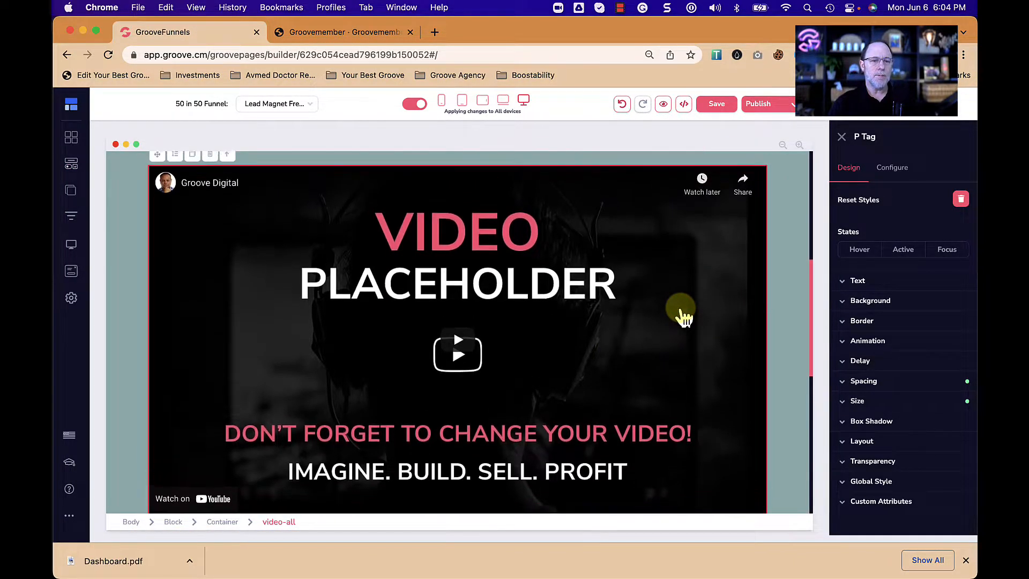
scroll(500, 301, up, 7)
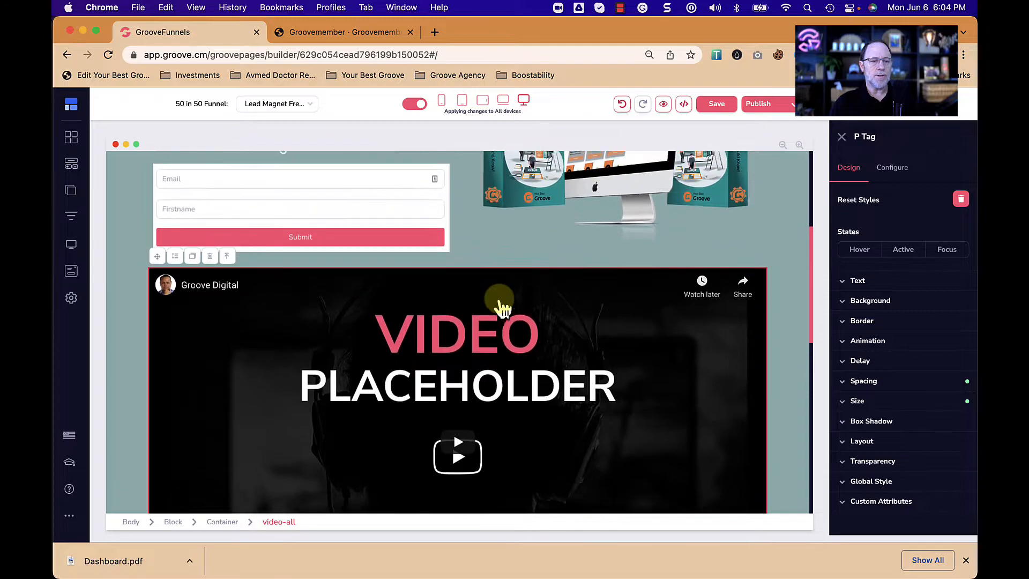
scroll(499, 298, up, 2)
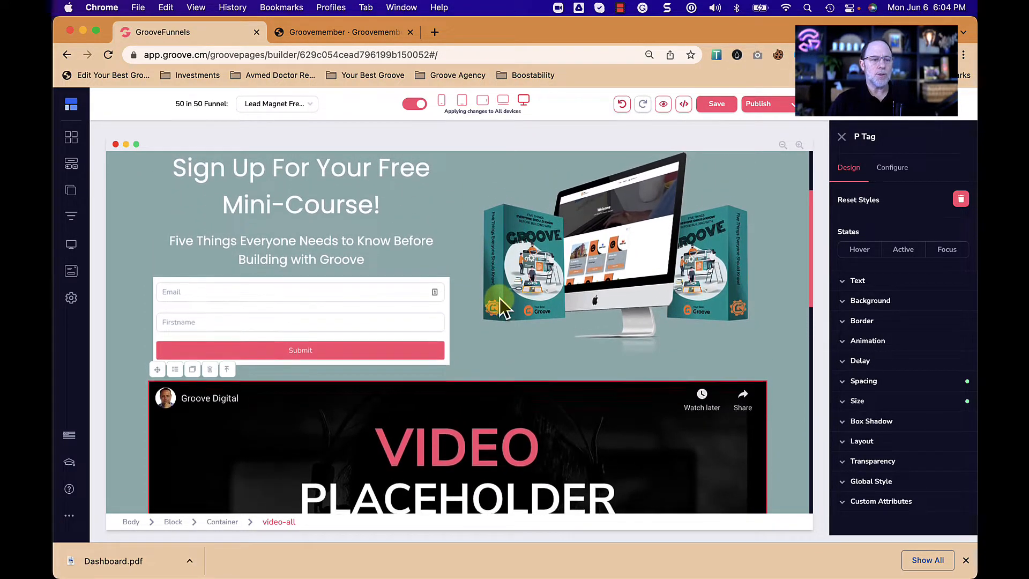
click(324, 341)
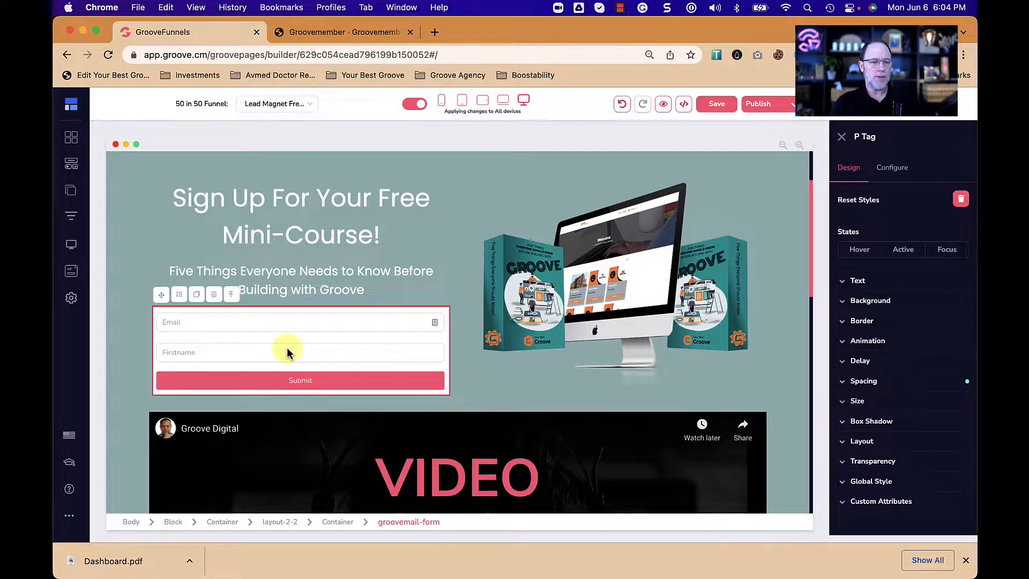
scroll(494, 348, down, 1)
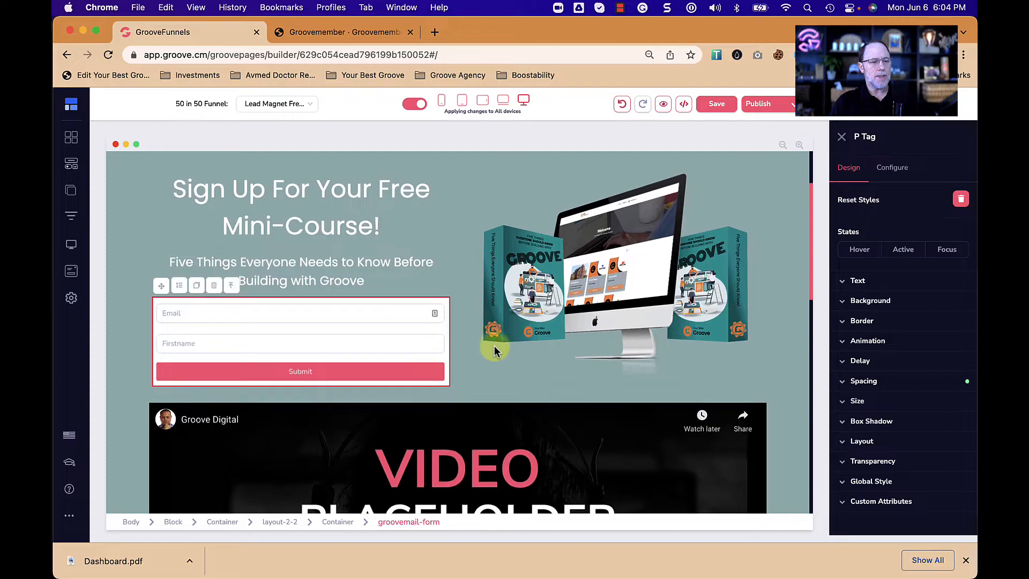
click(73, 164)
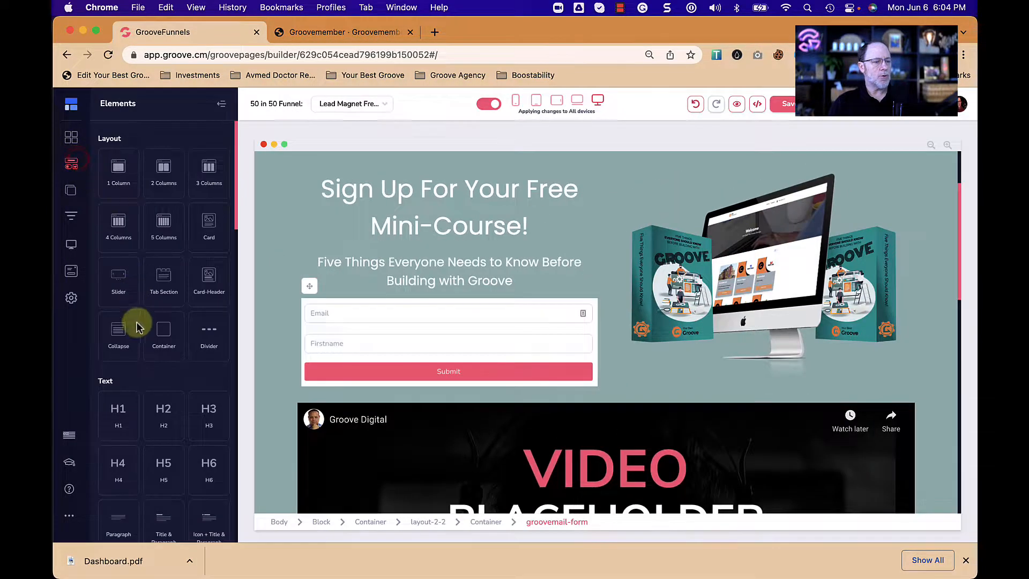
scroll(135, 317, down, 12)
scroll(151, 361, down, 2)
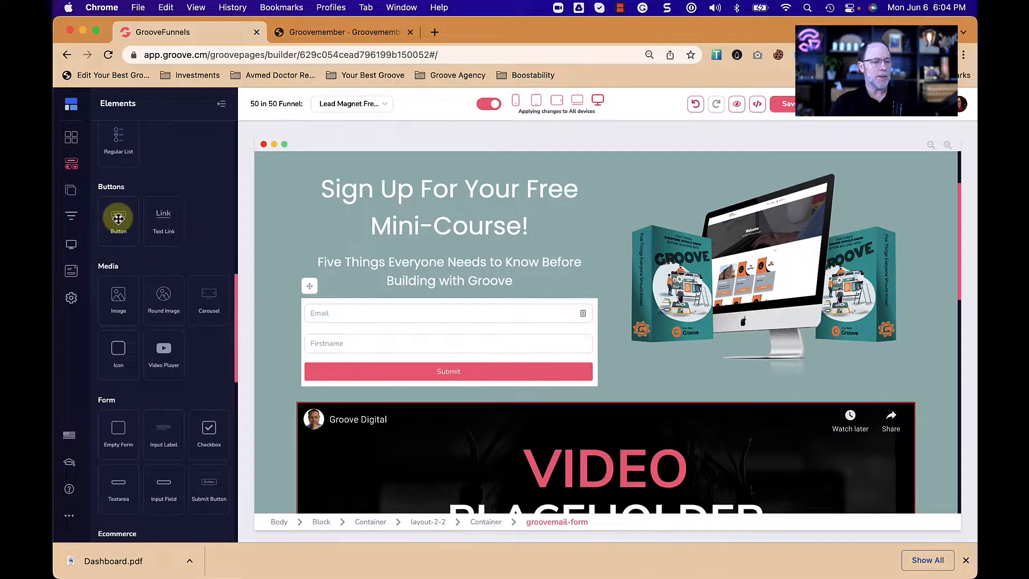
drag(118, 218, 430, 306)
click(463, 310)
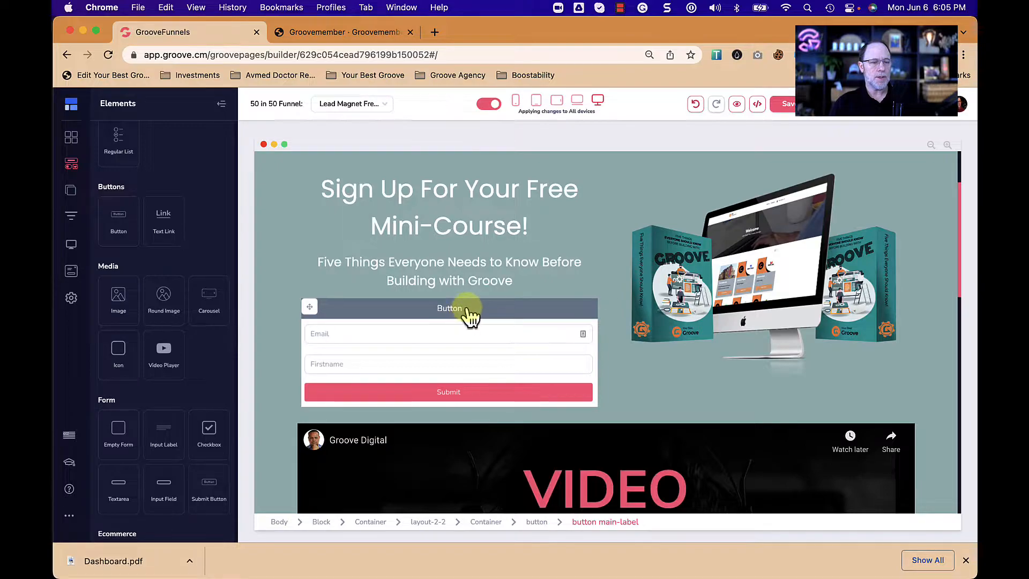
Step: Set the new button's background color to #f5985e
click(490, 305)
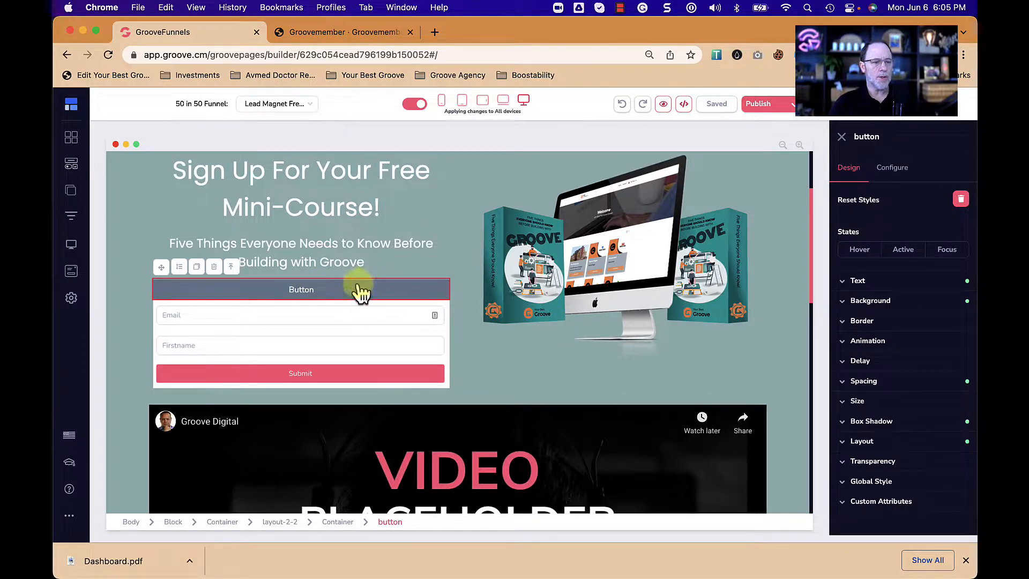
click(874, 300)
scroll(946, 233, down, 4)
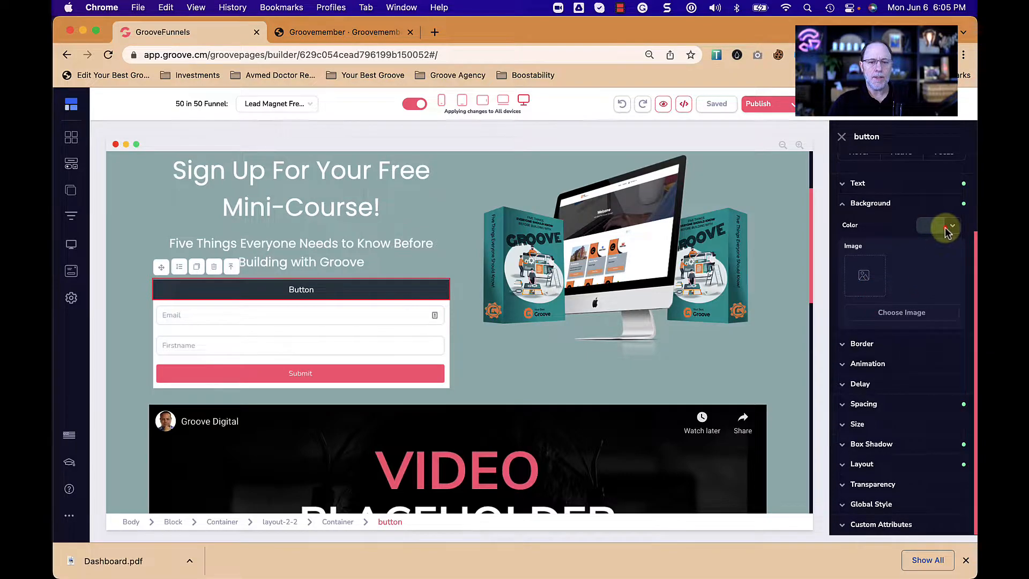
click(944, 226)
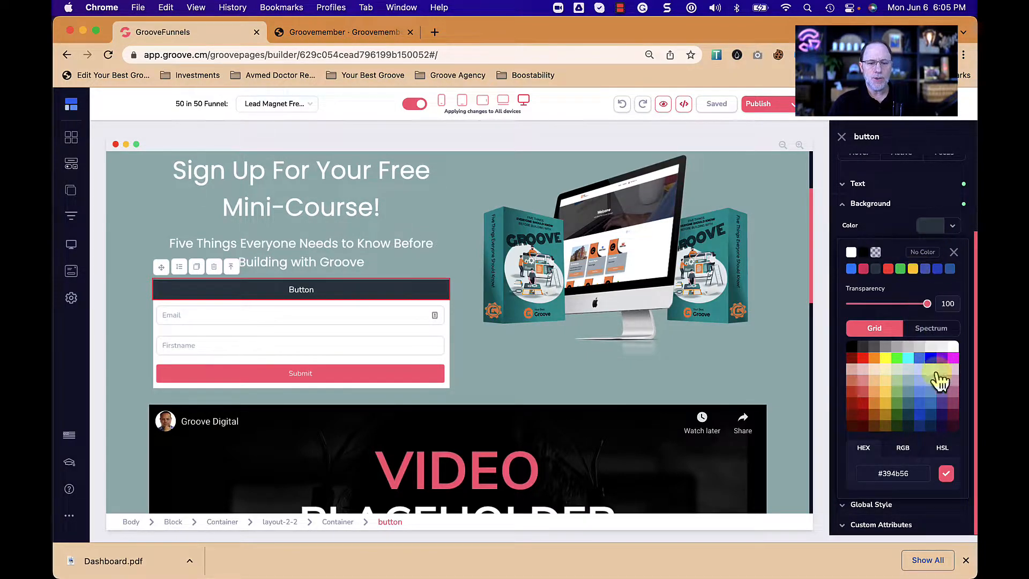
double_click(902, 472)
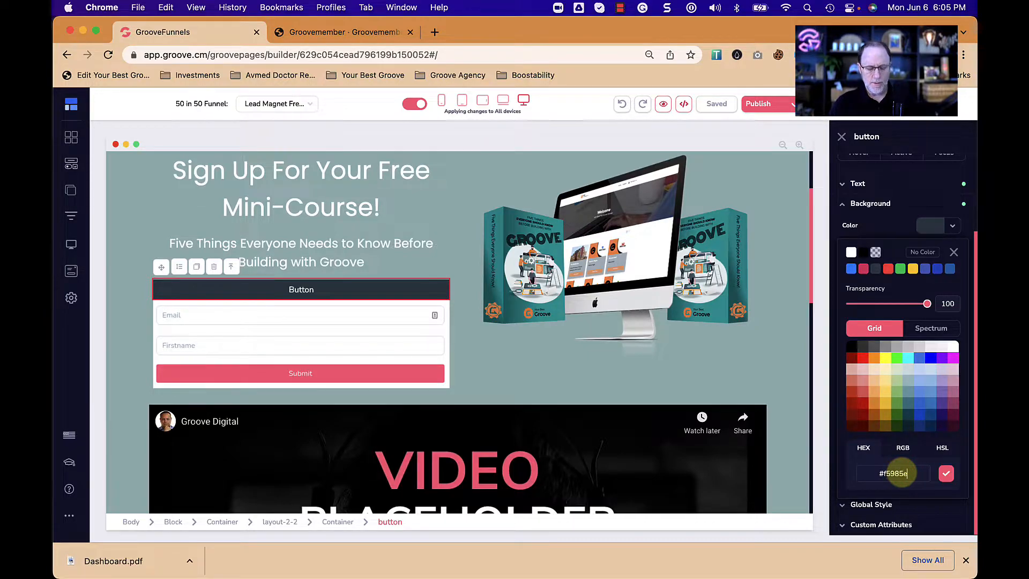
click(946, 473)
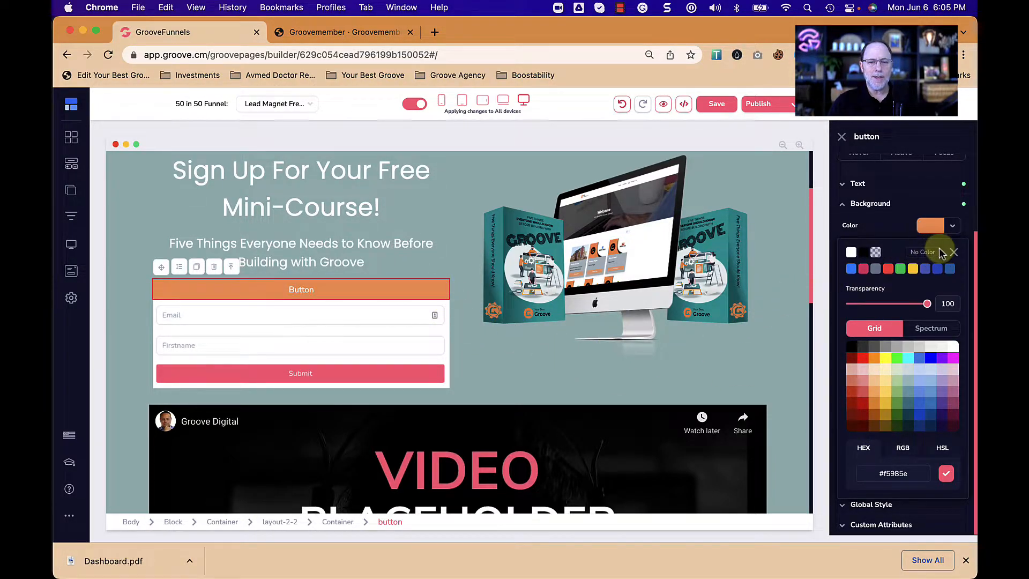
click(954, 251)
Step: Give the button's Hover state the last used orange as background color at transparency 81
scroll(902, 278, up, 2)
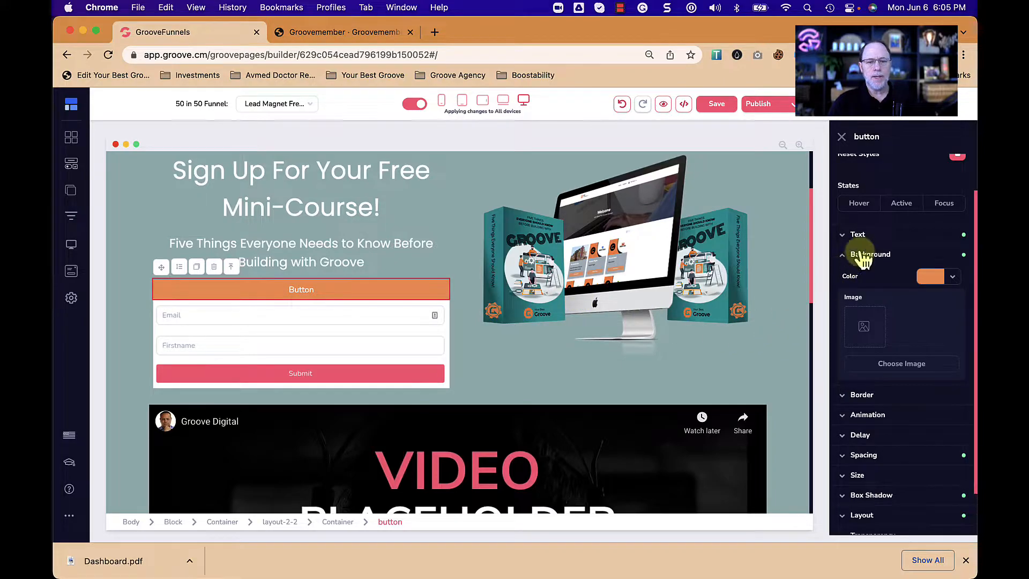
click(861, 204)
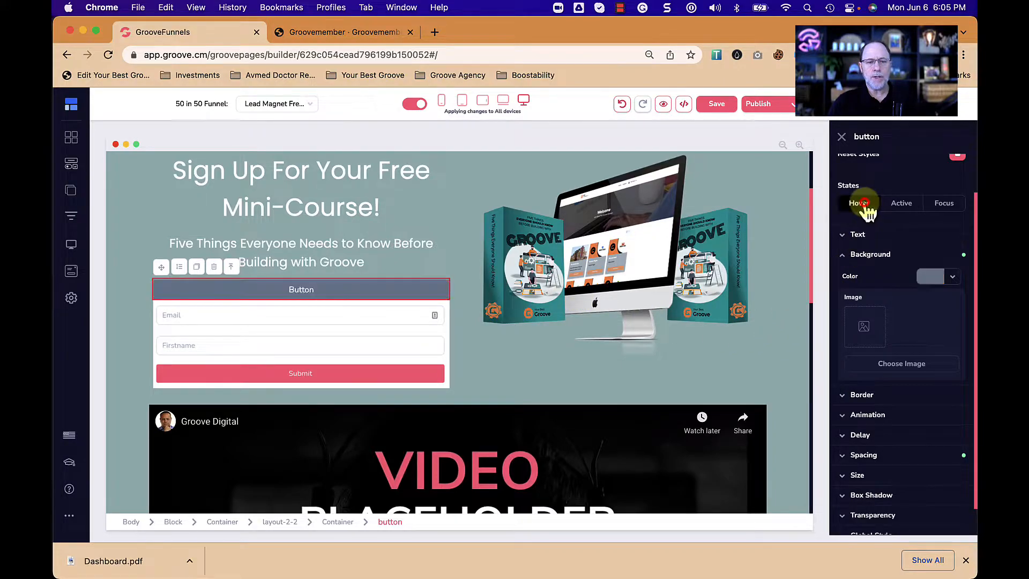
click(952, 276)
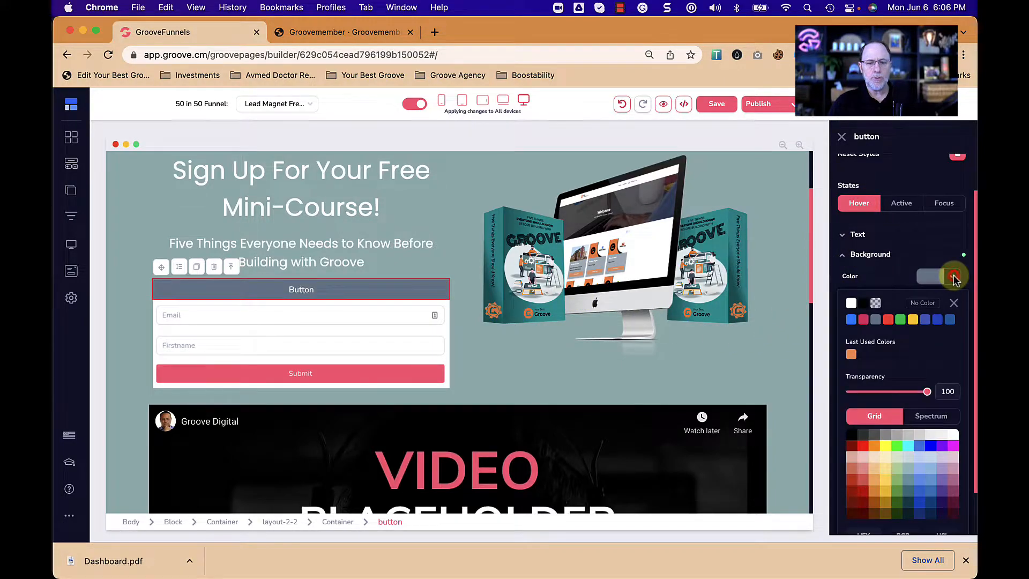
click(851, 354)
drag(927, 394, 911, 394)
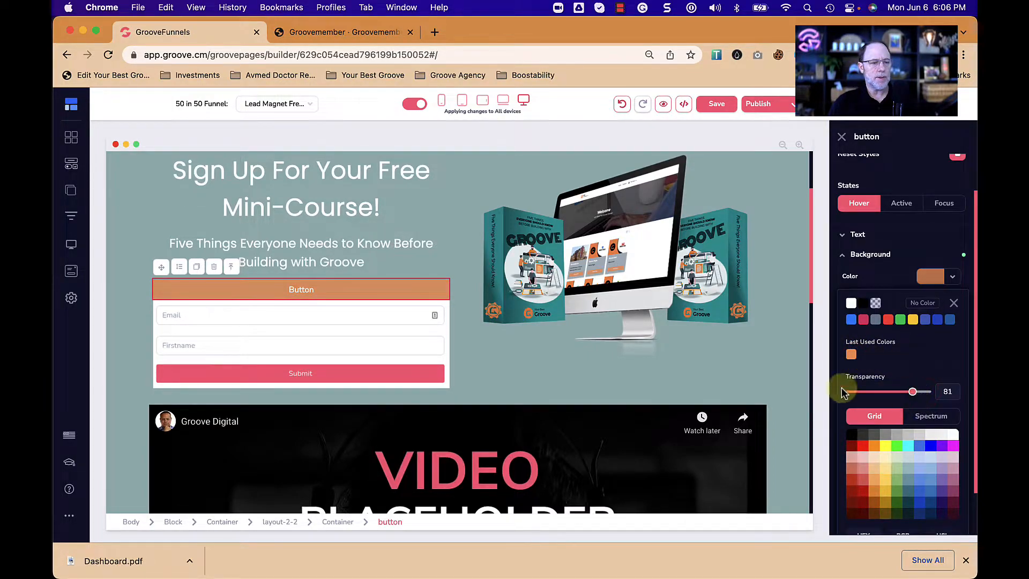
click(529, 366)
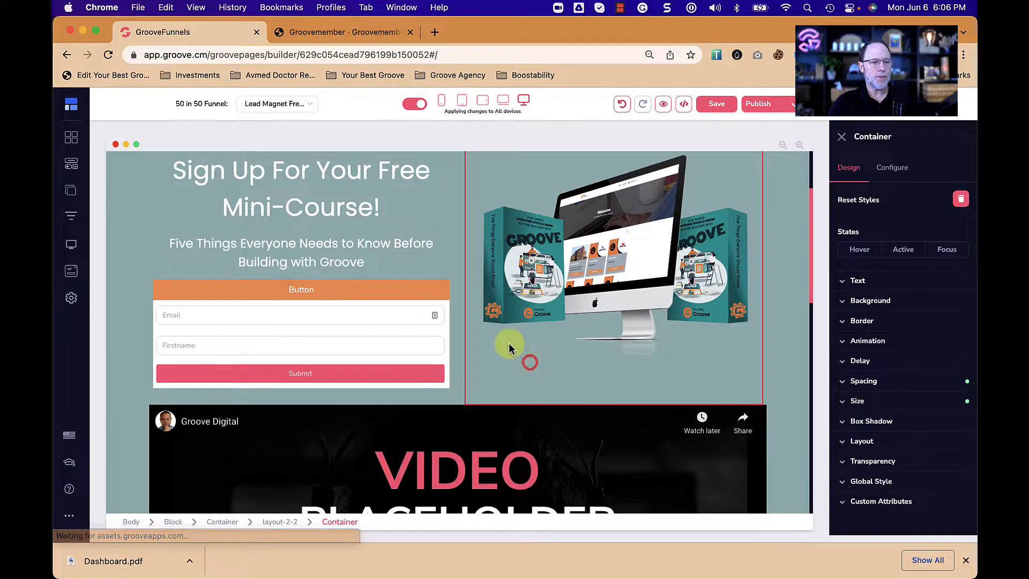
Step: Set the transparency of the button's Hover background color to 45
click(431, 292)
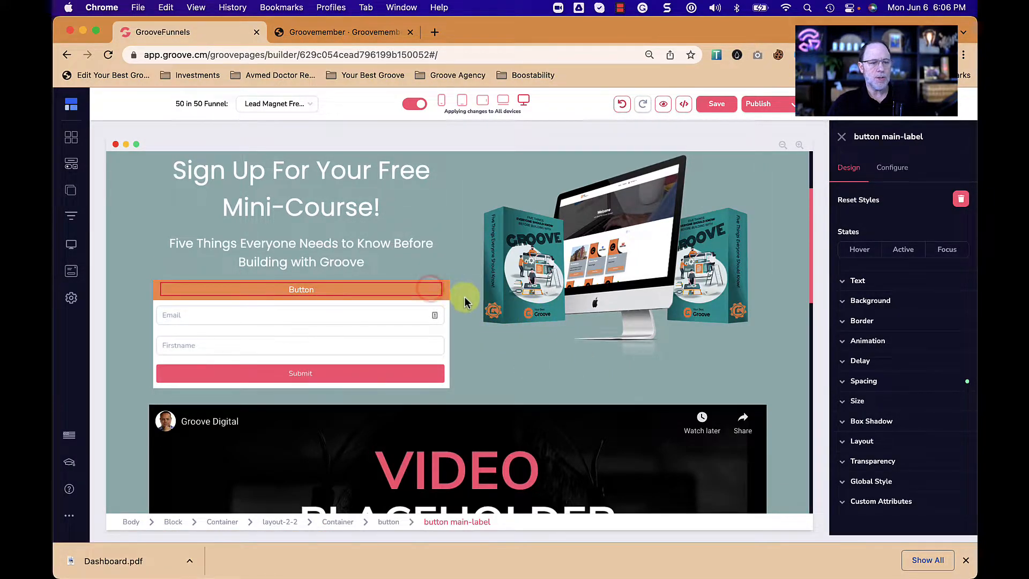
click(444, 294)
click(857, 251)
click(877, 304)
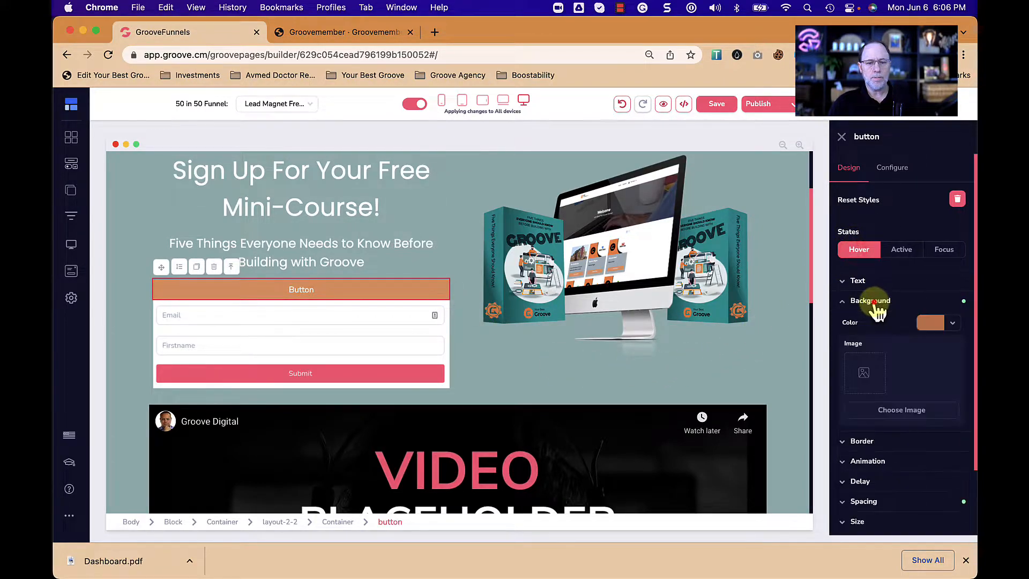
click(951, 322)
drag(912, 438, 884, 442)
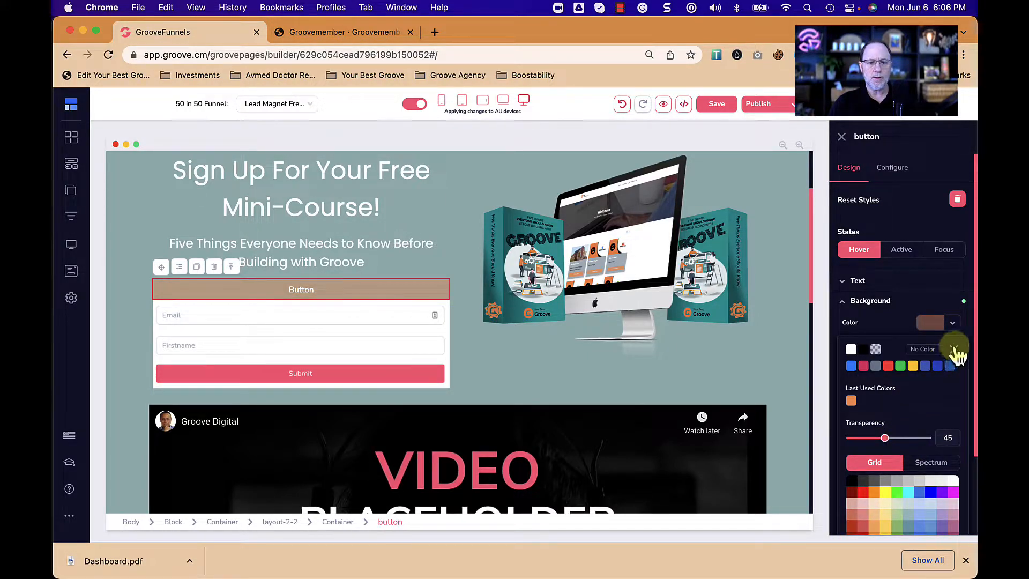
click(953, 348)
Step: Set the button's text color in the Hover state to black
click(852, 302)
click(853, 281)
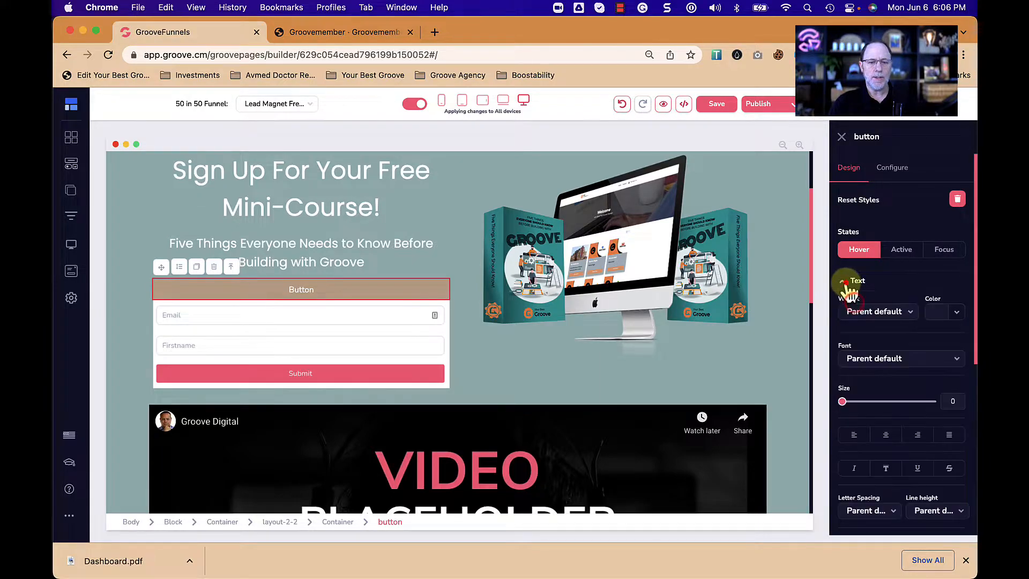
click(951, 313)
mouse_move(906, 366)
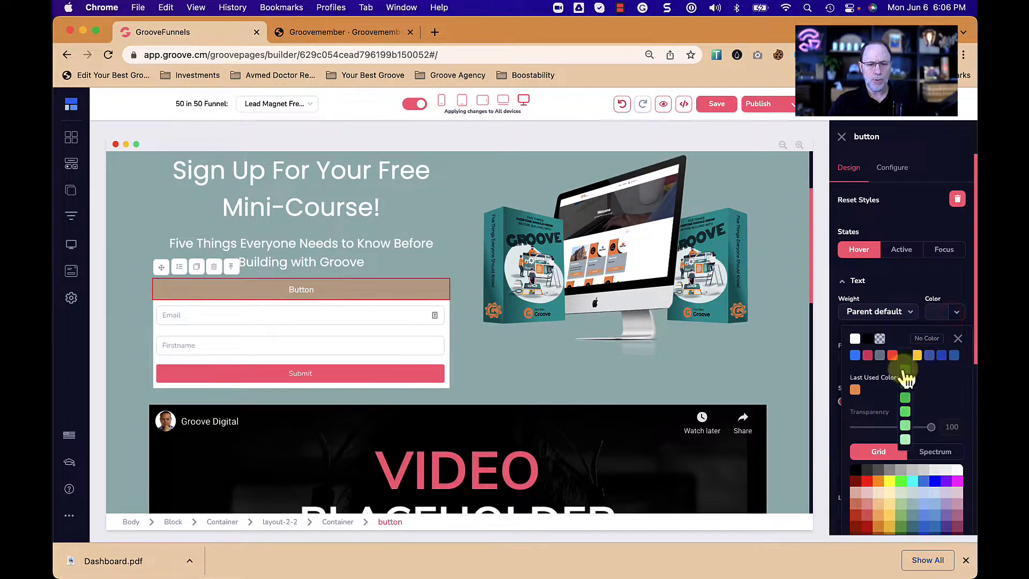
click(868, 340)
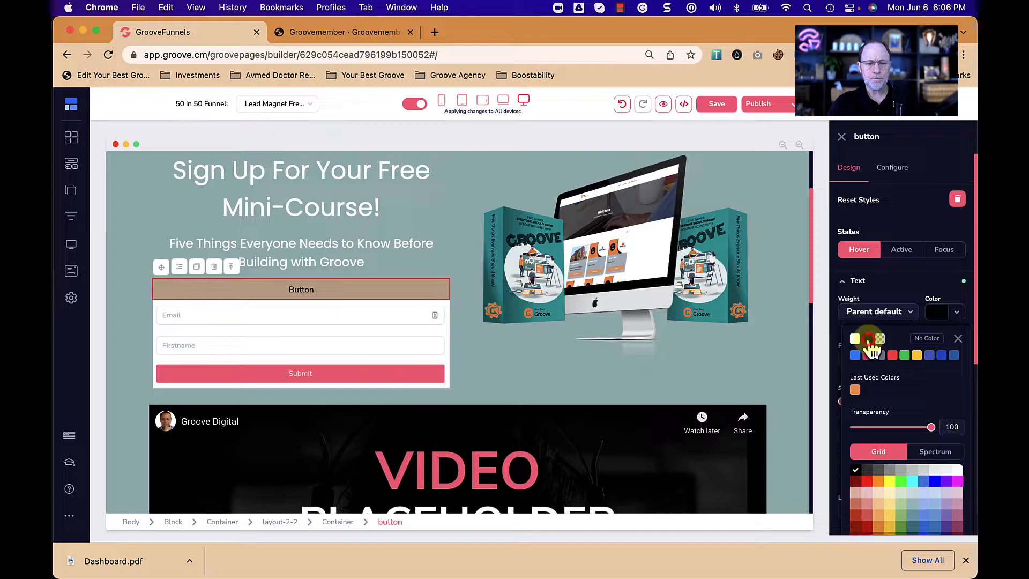
click(491, 343)
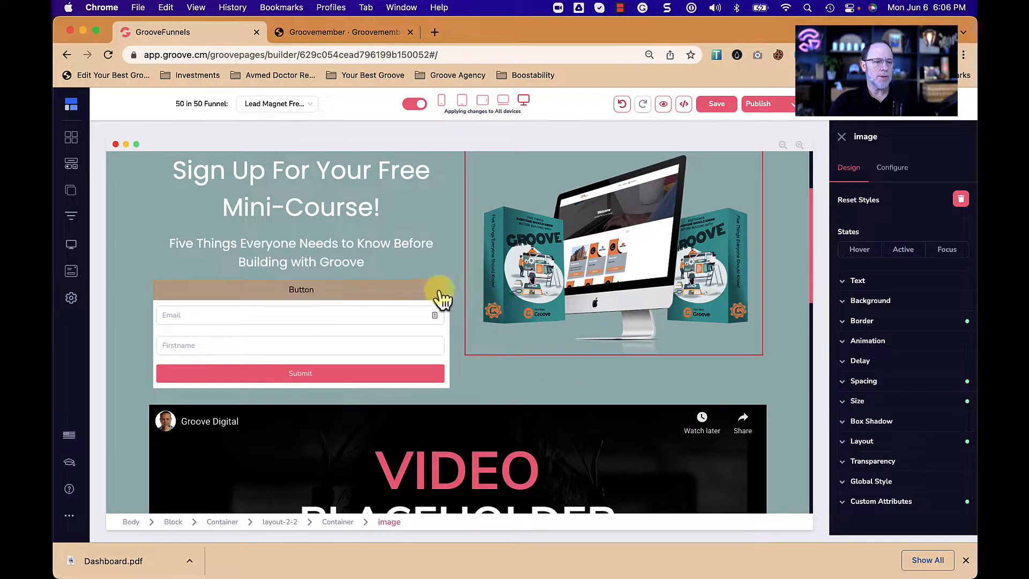
Step: Delete the opt-in form beneath the button, confirm the removal, and select the button
click(377, 334)
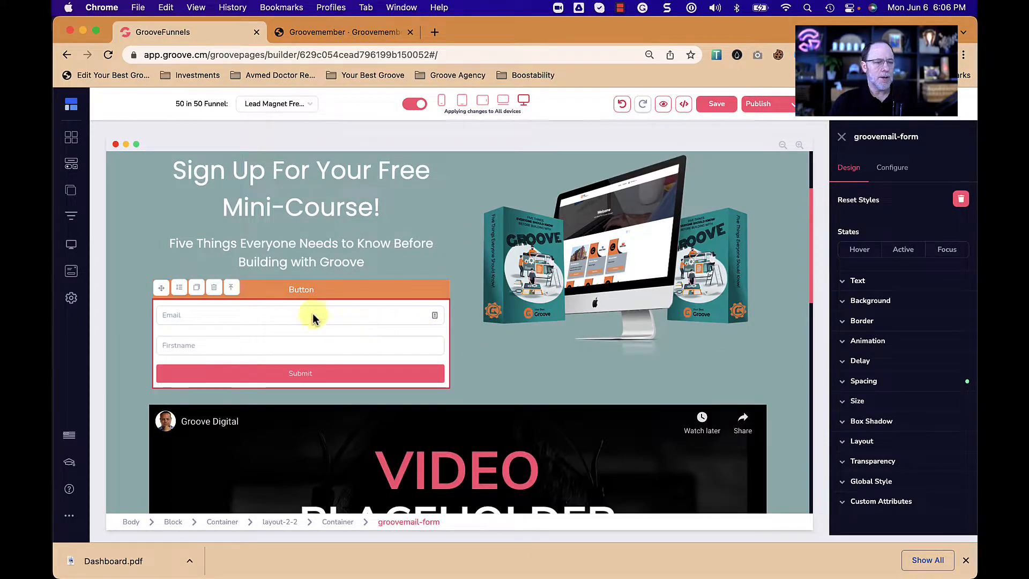
click(214, 287)
click(533, 331)
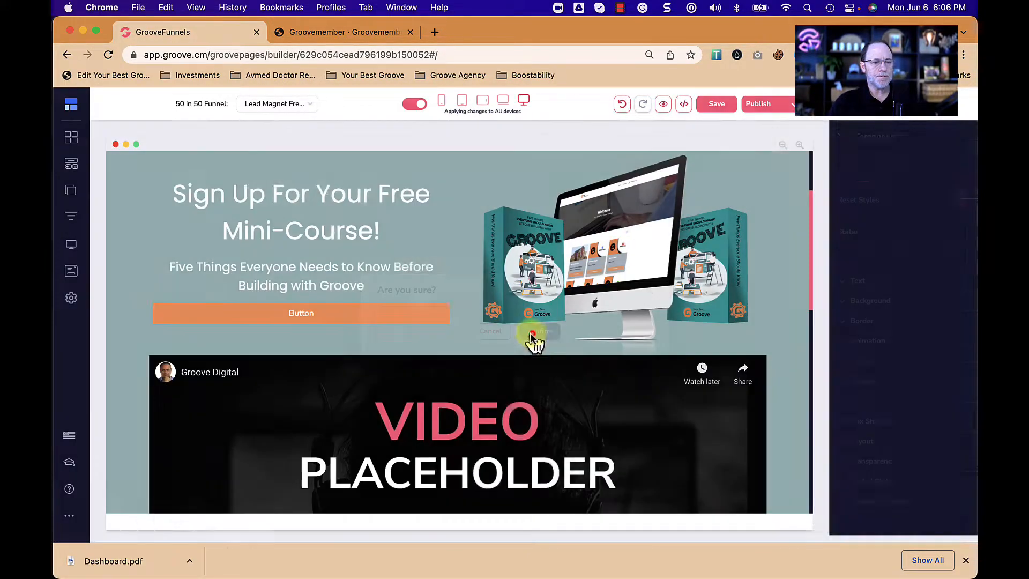
click(407, 320)
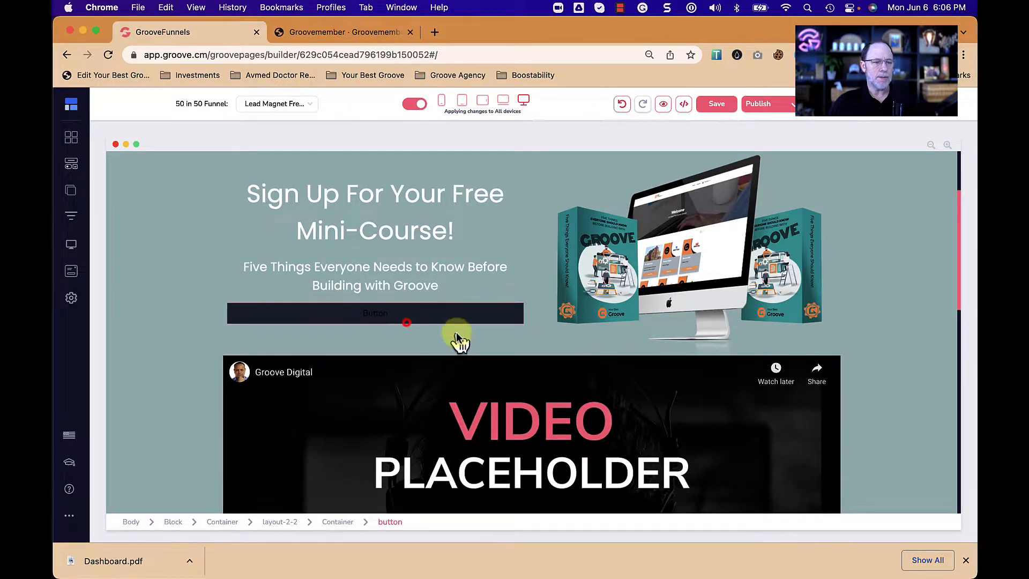